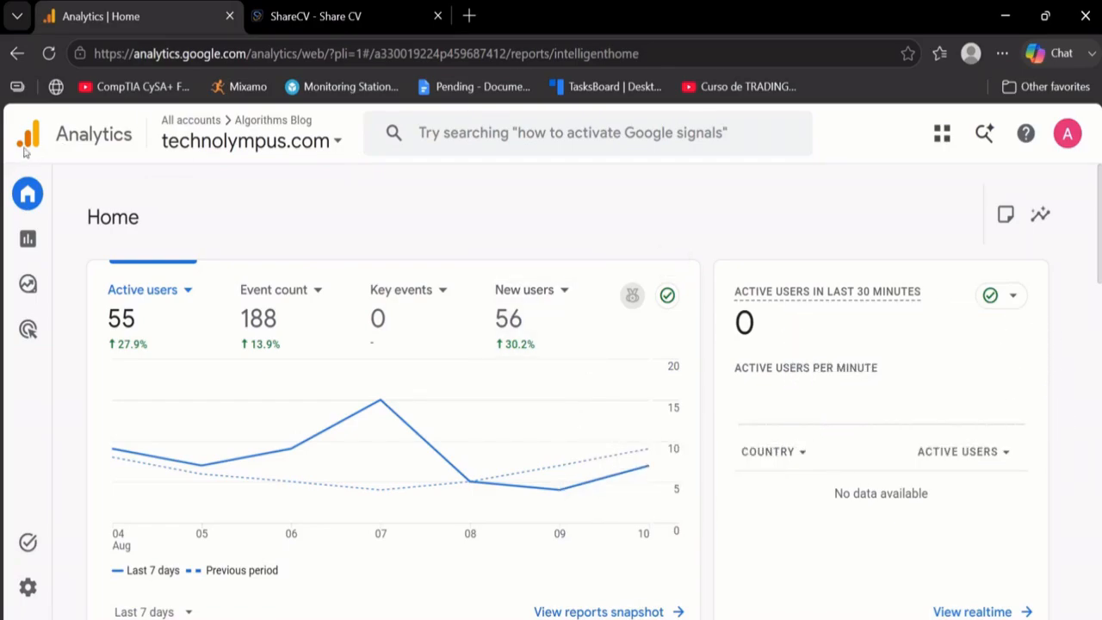
Start a new property from the admin settings, name it ShareCV, and continue to the business details
mouse_move(66, 342)
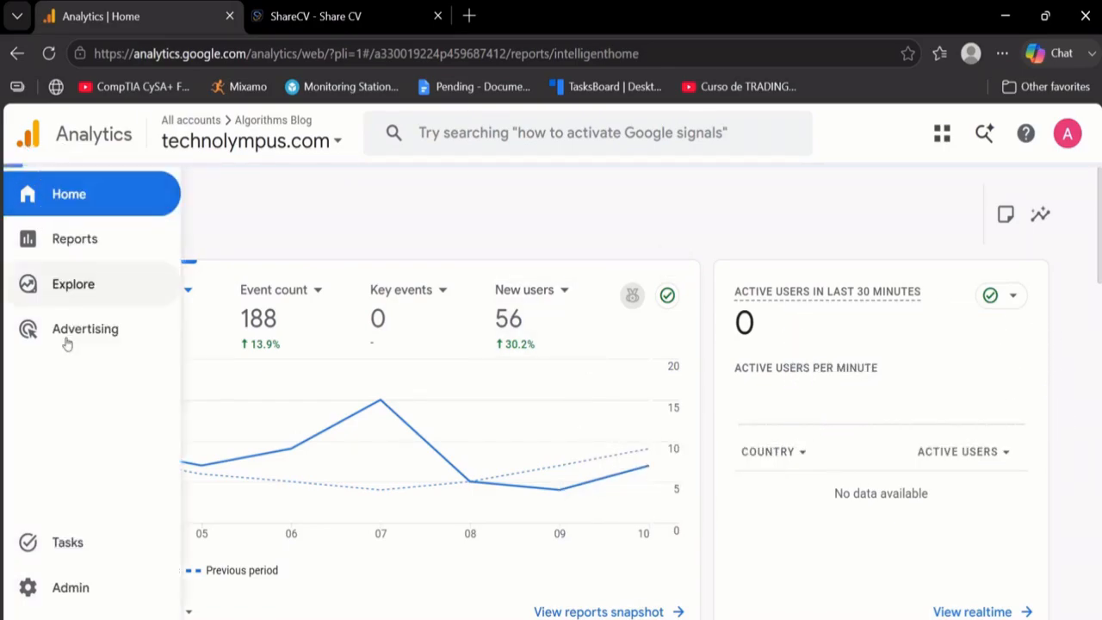
click(72, 596)
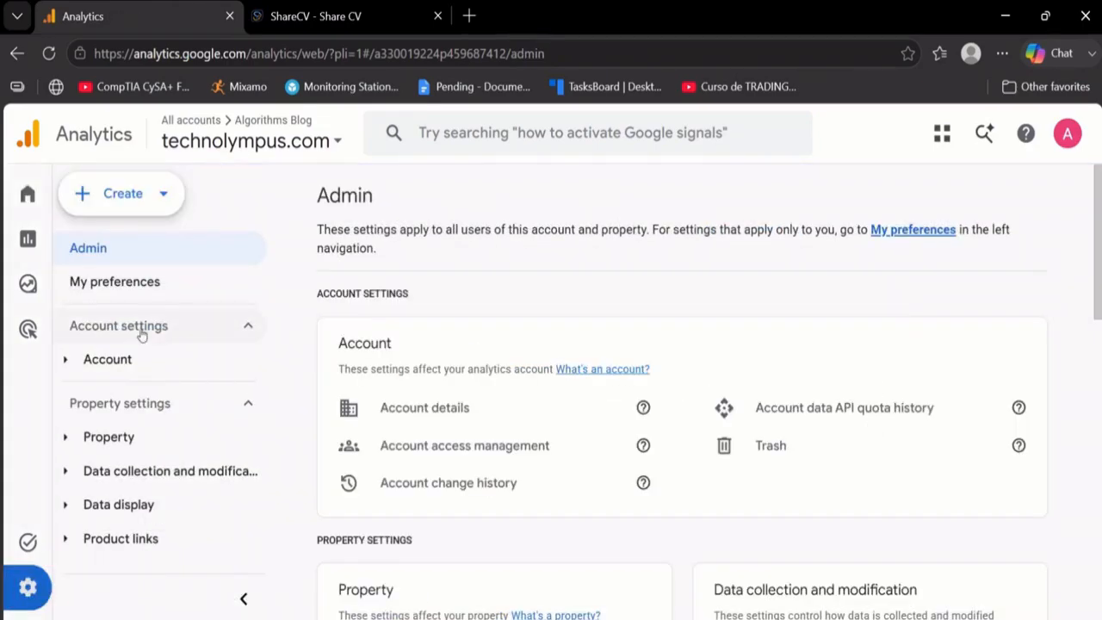
click(154, 193)
click(148, 292)
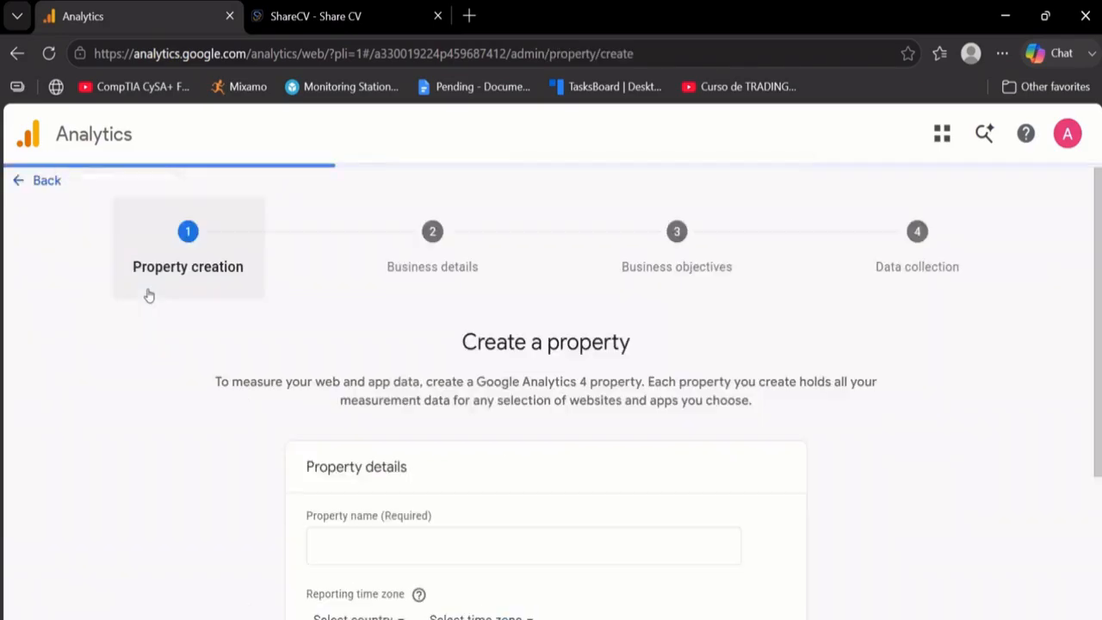
scroll(270, 332, down, 3)
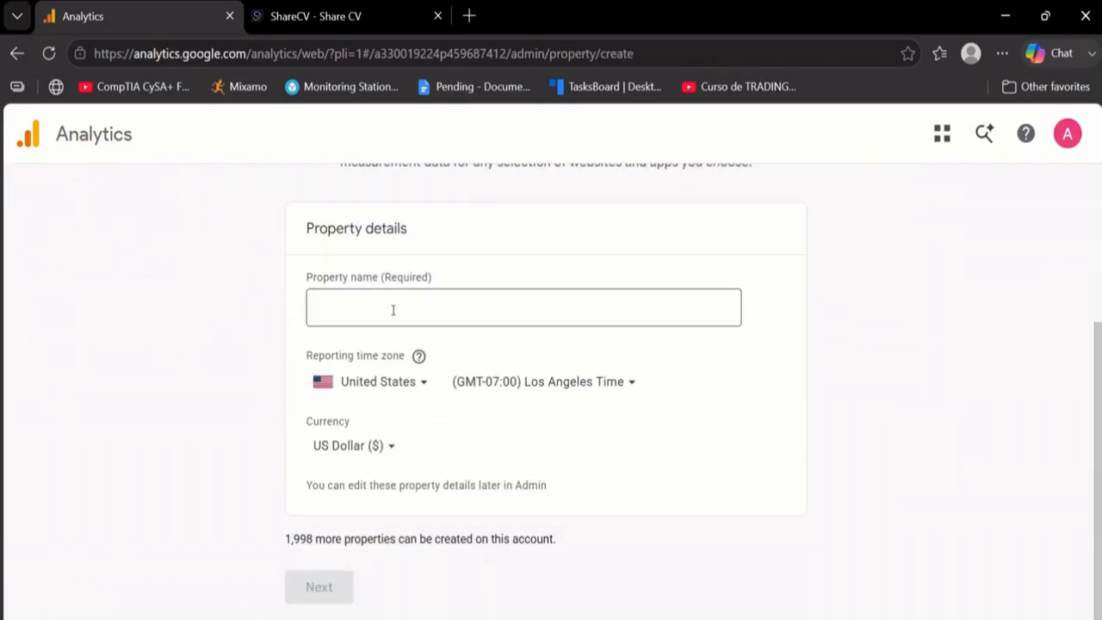
click(393, 309)
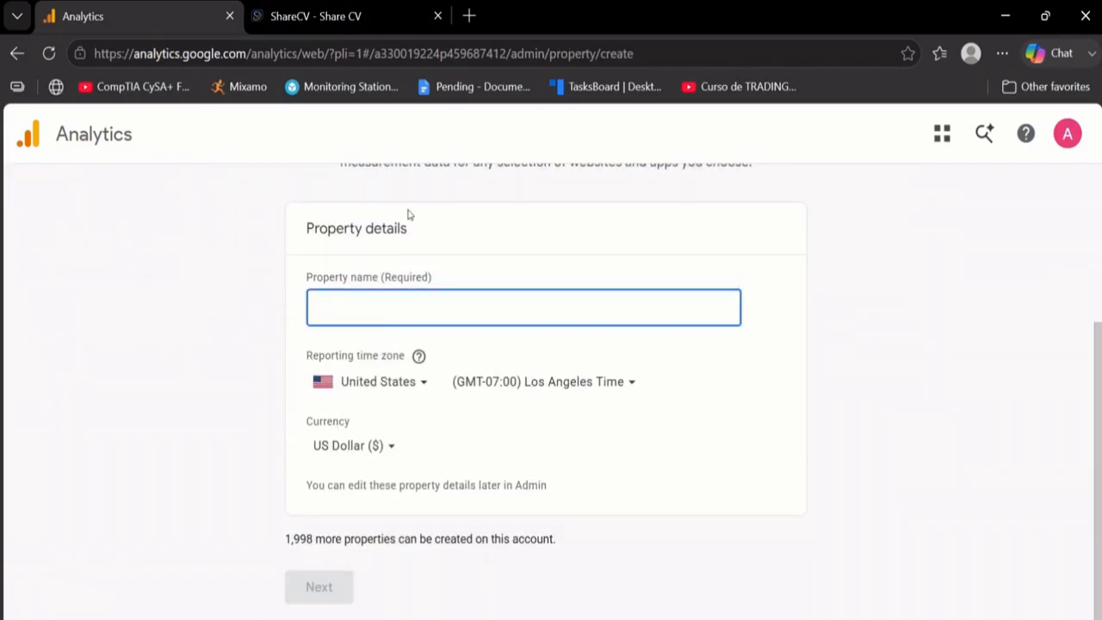
text(ShareCV)
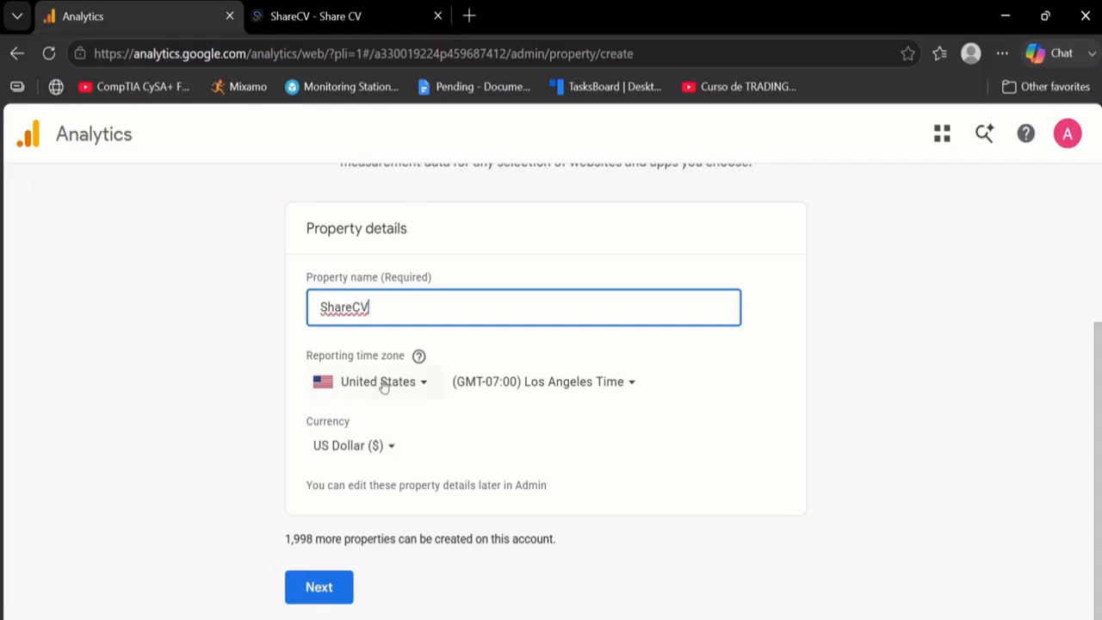
click(319, 586)
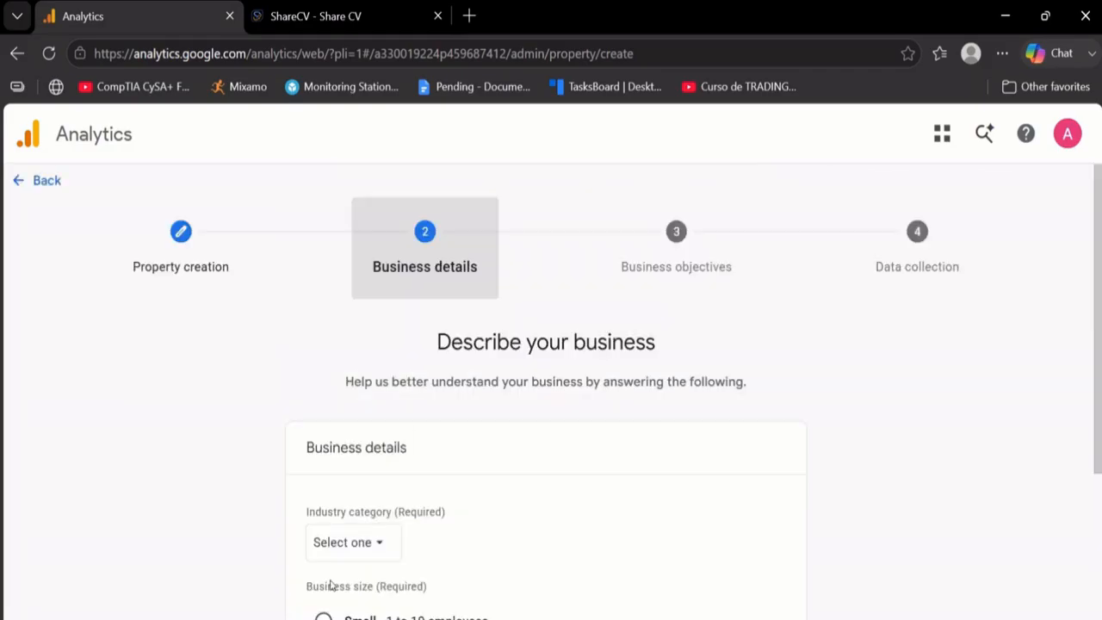
Set the industry category to Jobs & Education and the business size to Small - 1 to 10 employees, and continue
scroll(457, 464, down, 2)
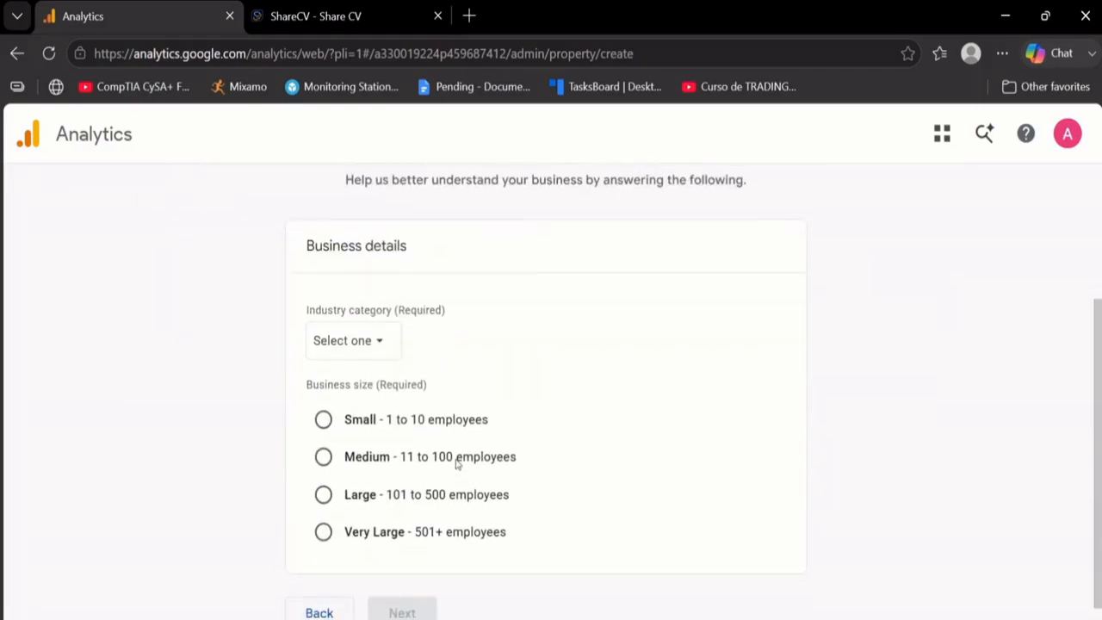
click(382, 314)
scroll(453, 435, down, 6)
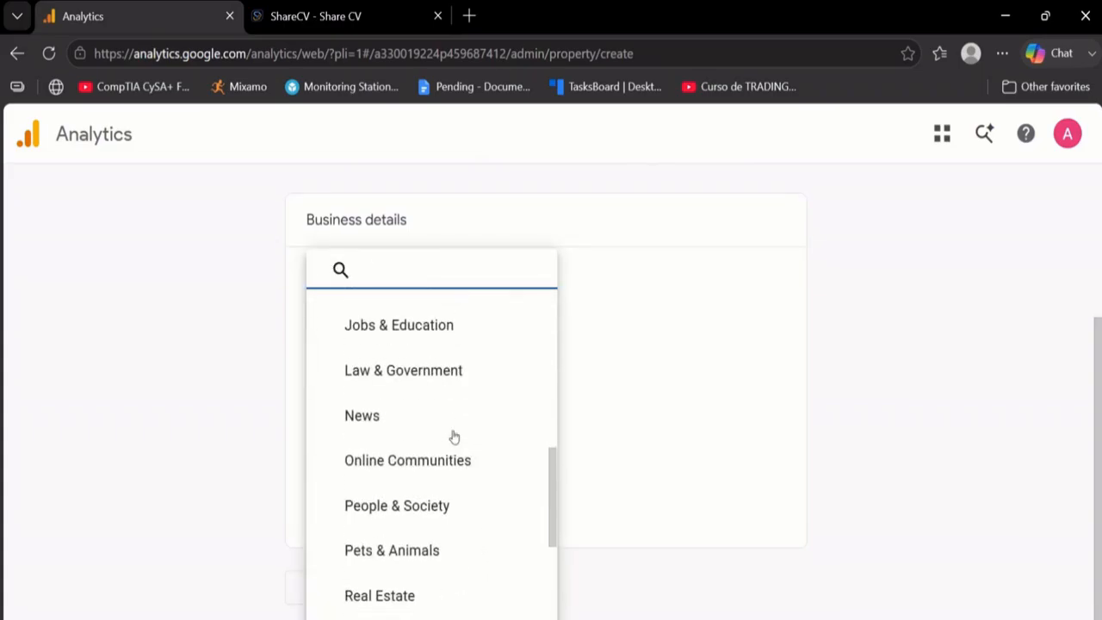
scroll(454, 437, down, 6)
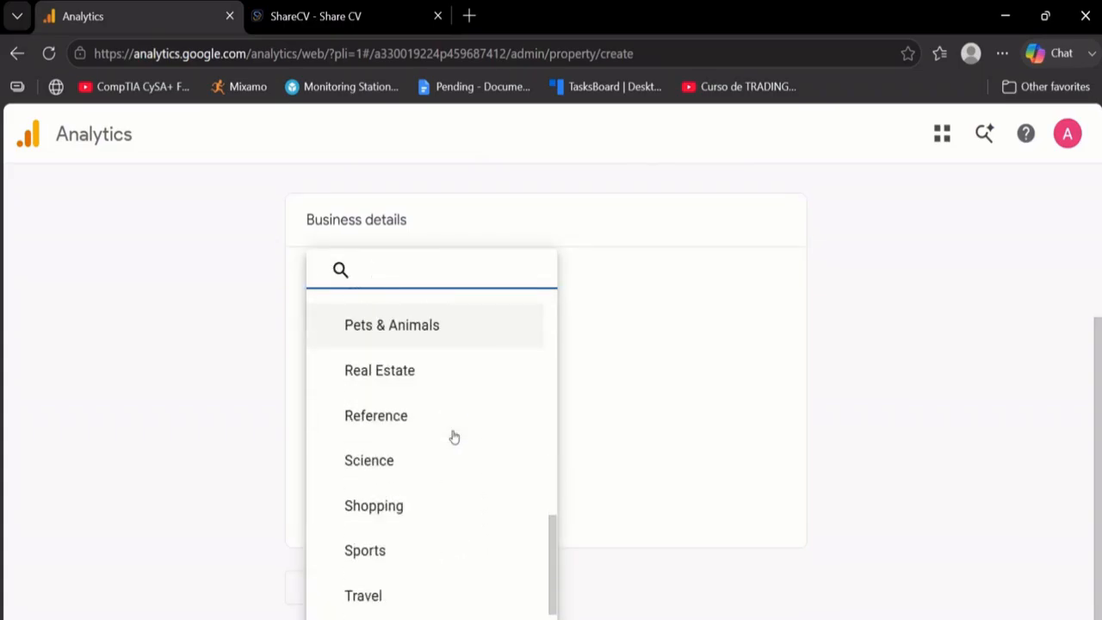
scroll(453, 436, up, 5)
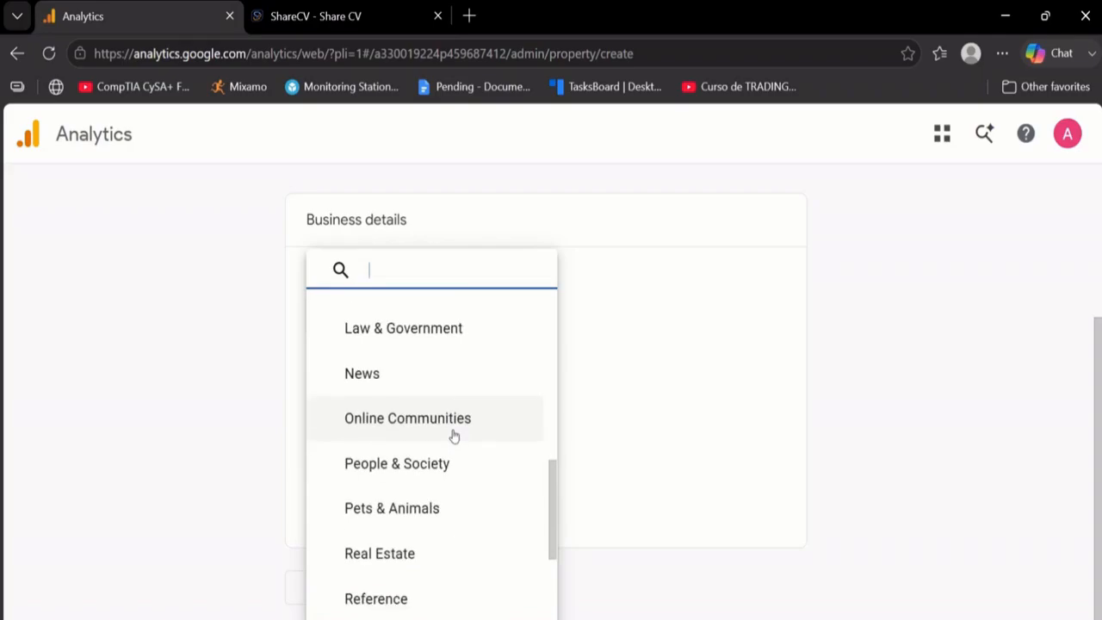
scroll(454, 436, up, 3)
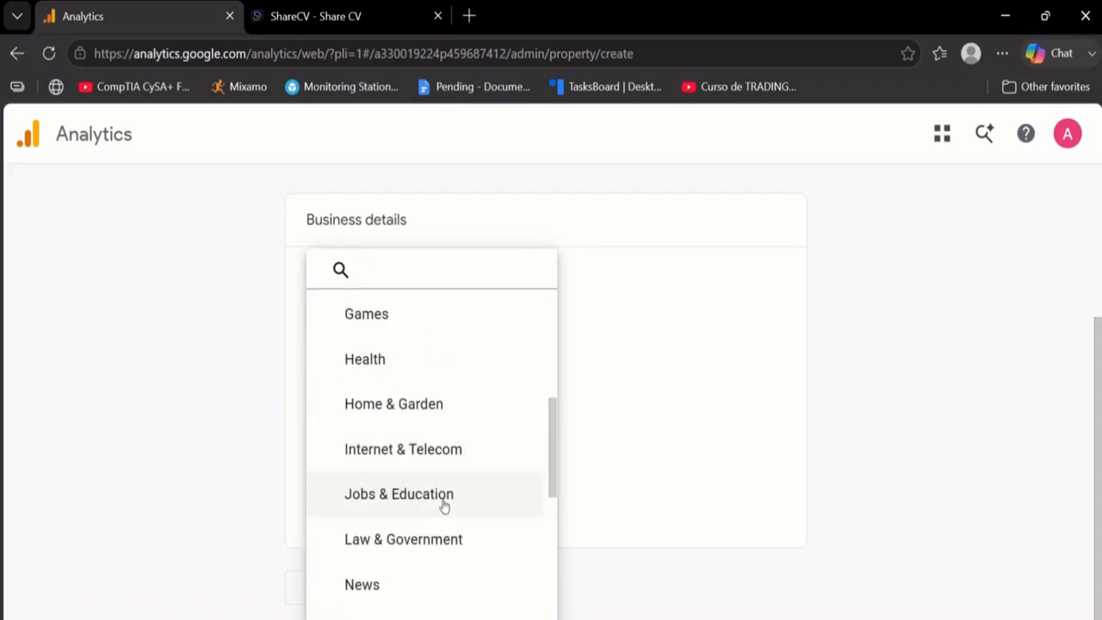
click(442, 494)
click(434, 395)
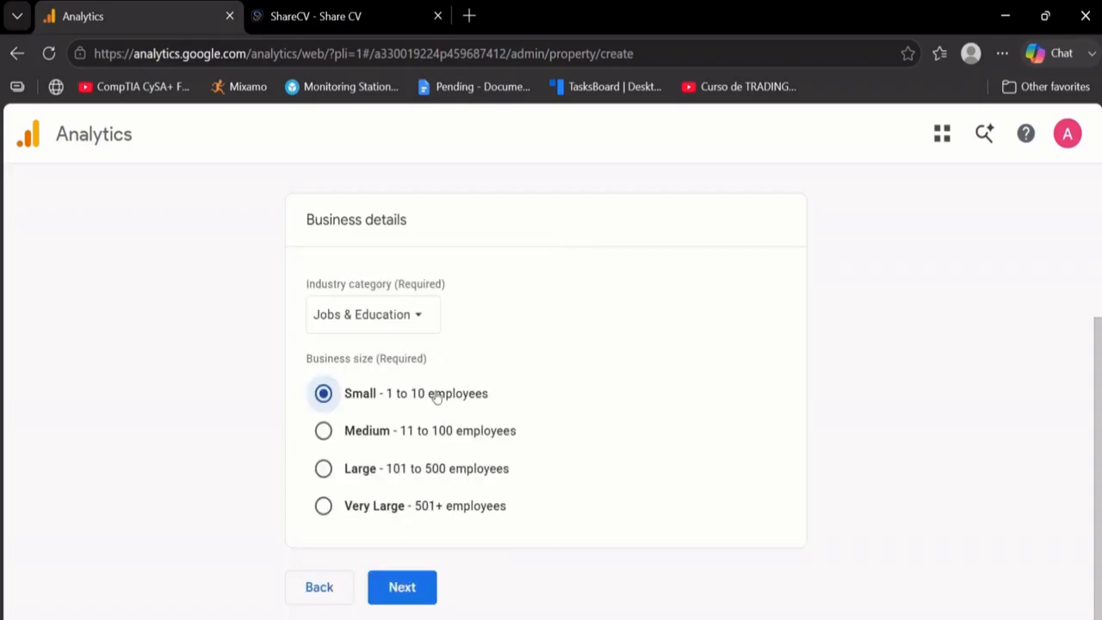
click(420, 587)
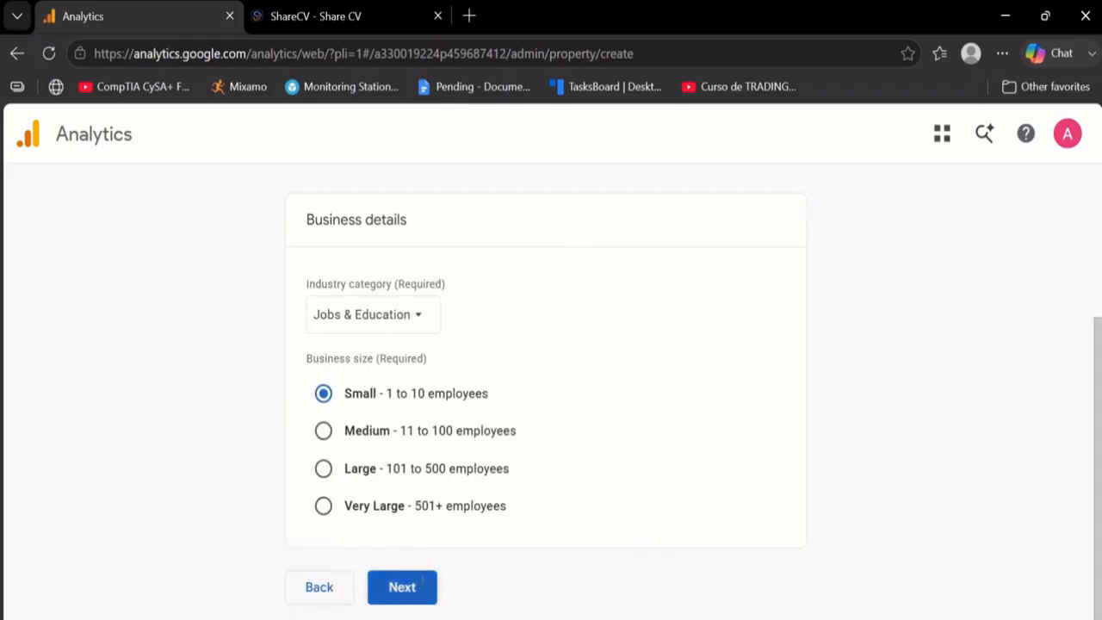
Select the Generate leads, Drive sales, Understand web and/or app traffic, and View user engagement & retention objectives, and create the property
scroll(569, 401, down, 3)
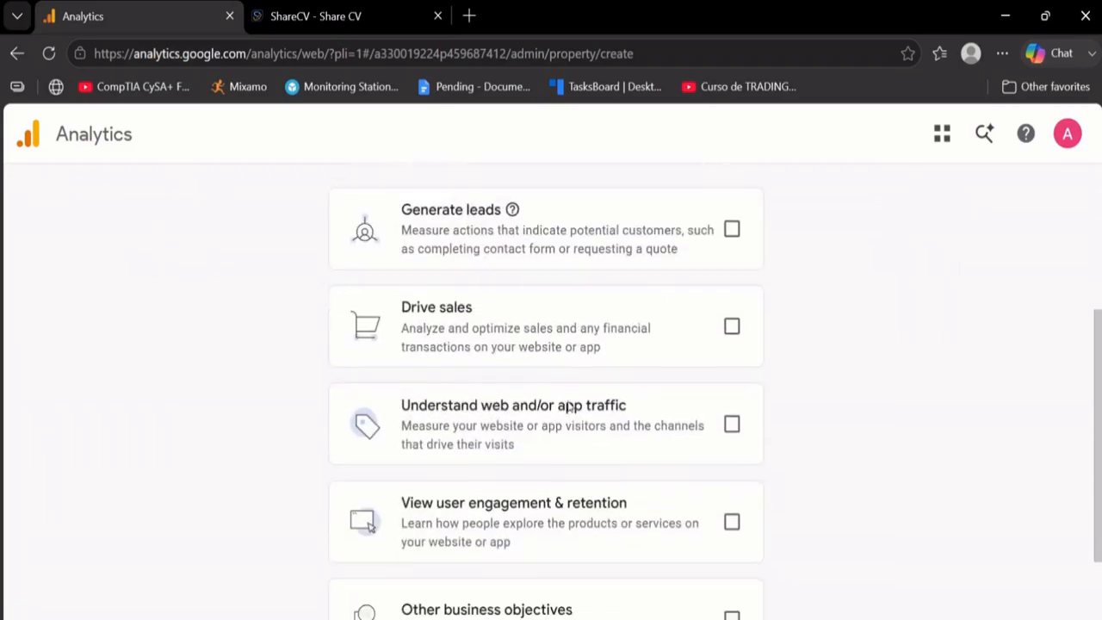
click(730, 219)
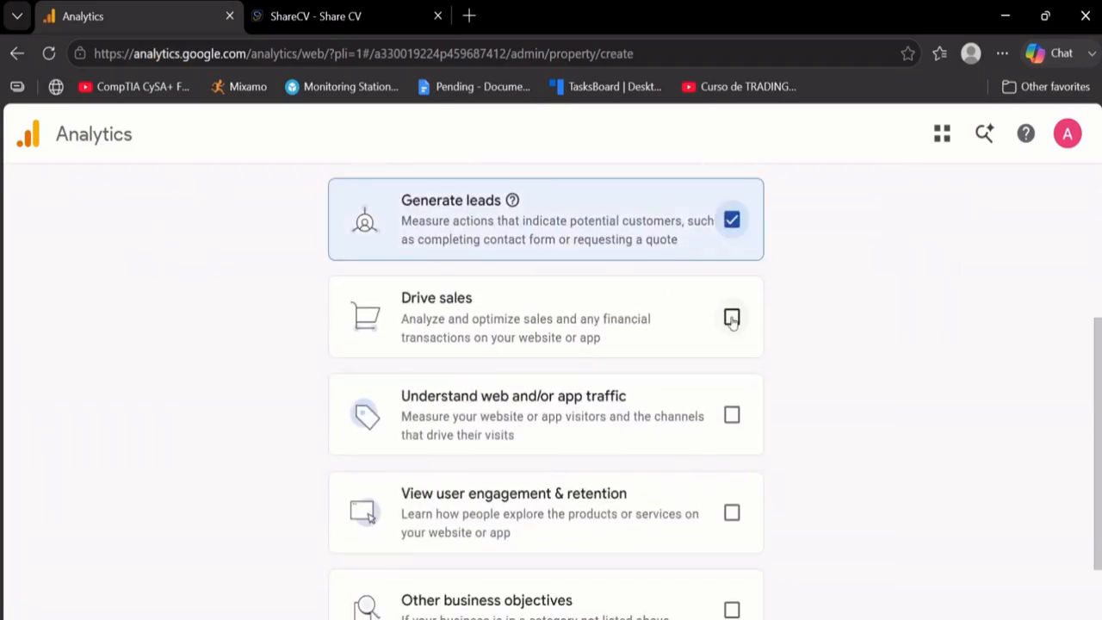
click(731, 317)
scroll(731, 323, down, 1)
click(732, 327)
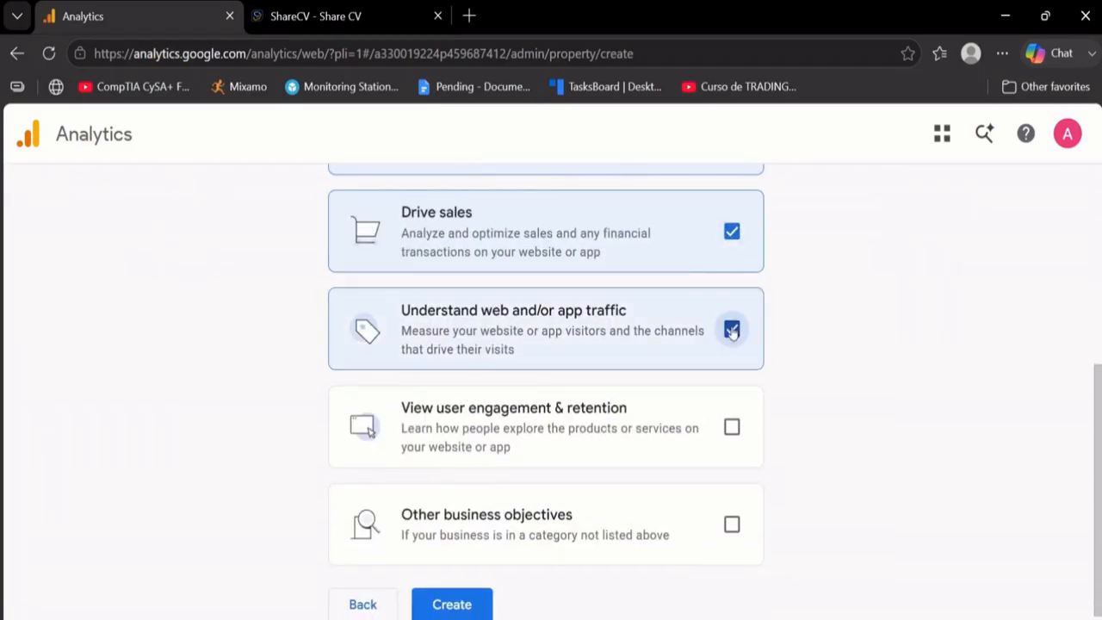
click(731, 427)
scroll(730, 422, down, 1)
scroll(672, 250, up, 3)
scroll(672, 249, down, 3)
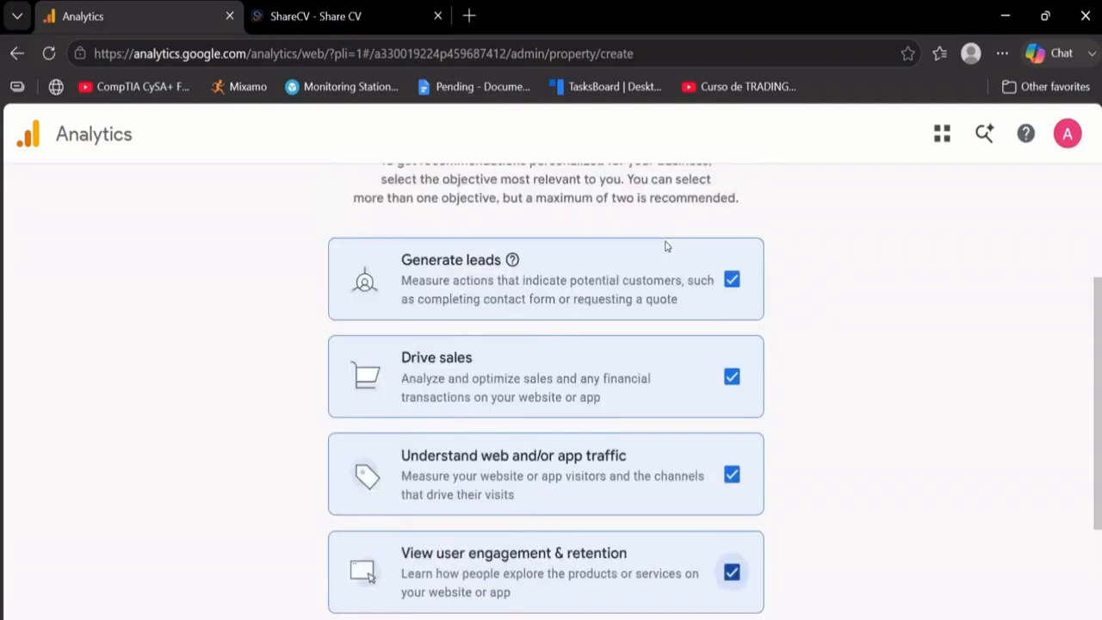
click(452, 594)
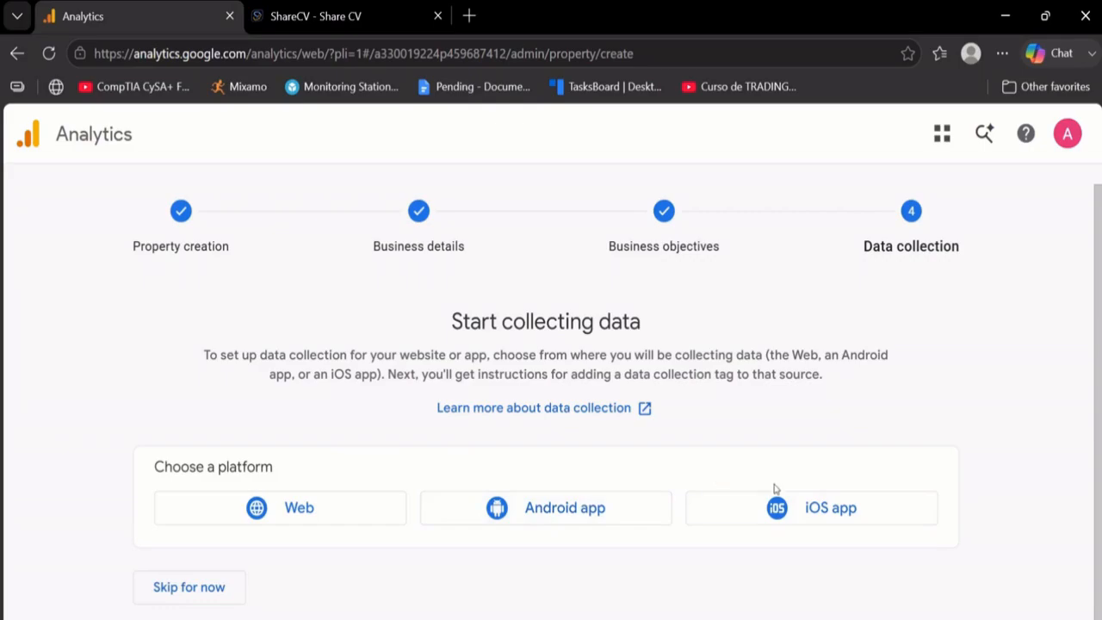
Choose Web as the data collection platform and look at the protocol options for the website URL
click(316, 518)
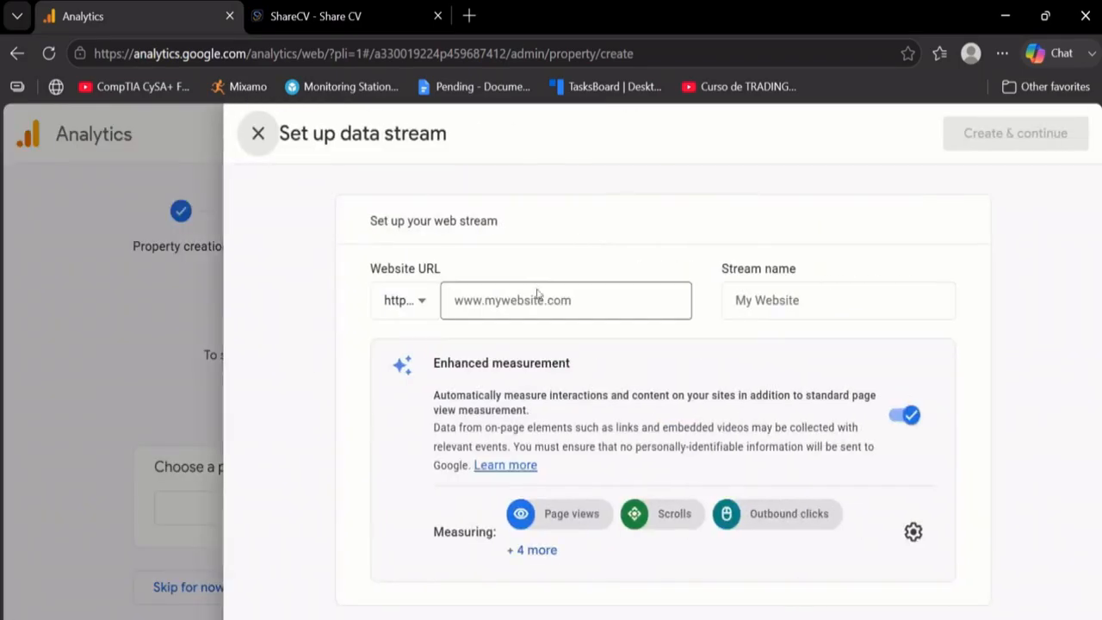
click(405, 294)
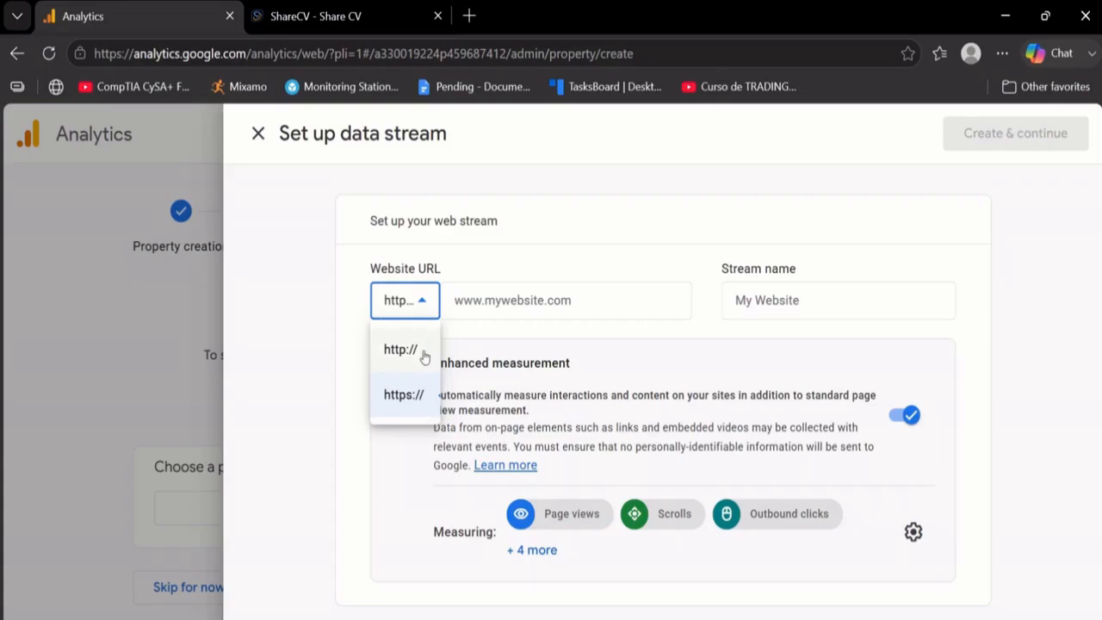
click(480, 307)
Copy the domain sharecv.technolympus.com from the open ShareCV site and enter it as the web stream's website URL
click(372, 7)
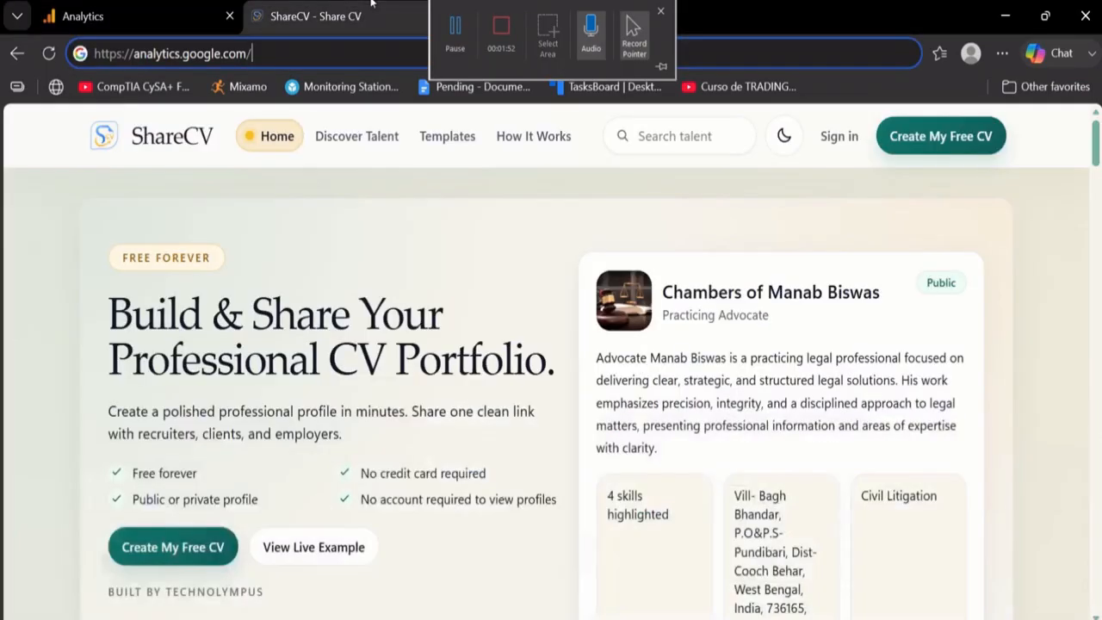
drag(135, 54, 283, 58)
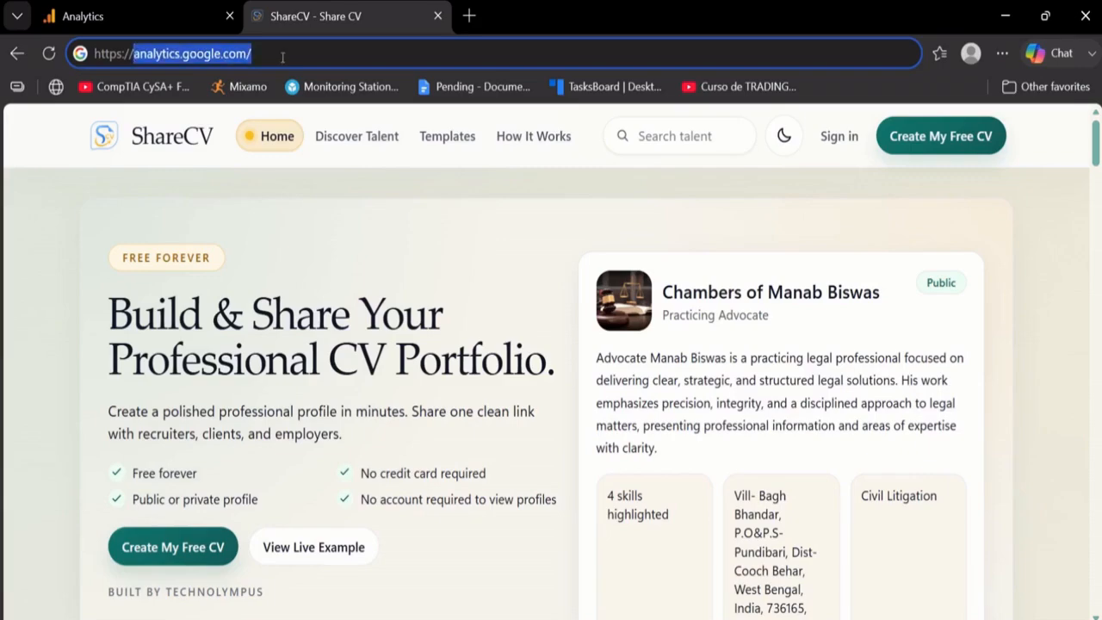
click(49, 54)
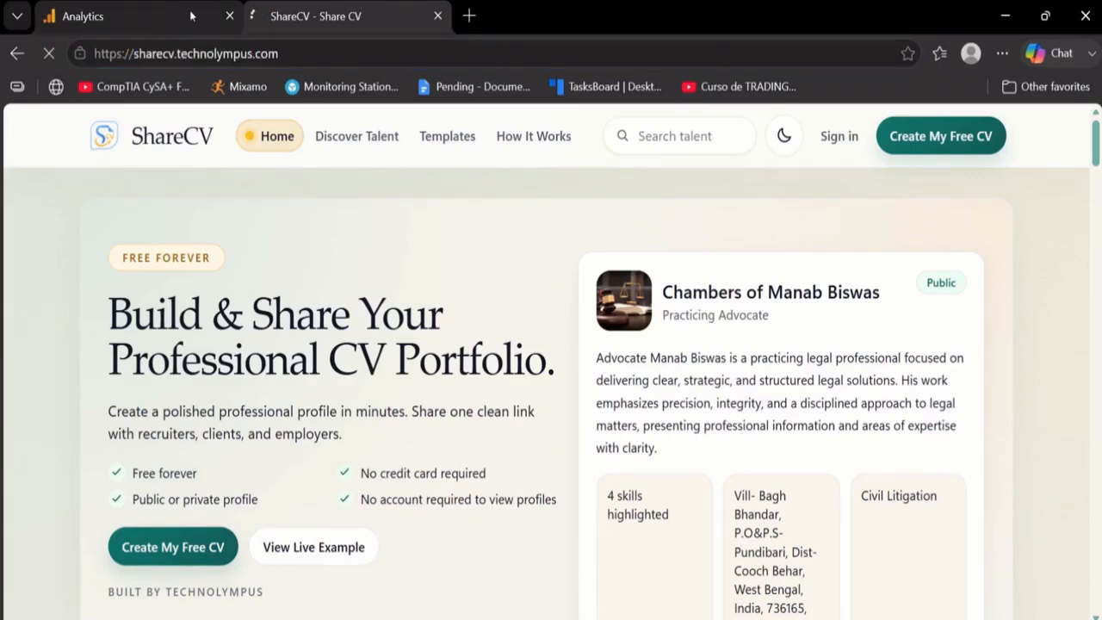
drag(132, 51, 335, 40)
key(ctrl+c)
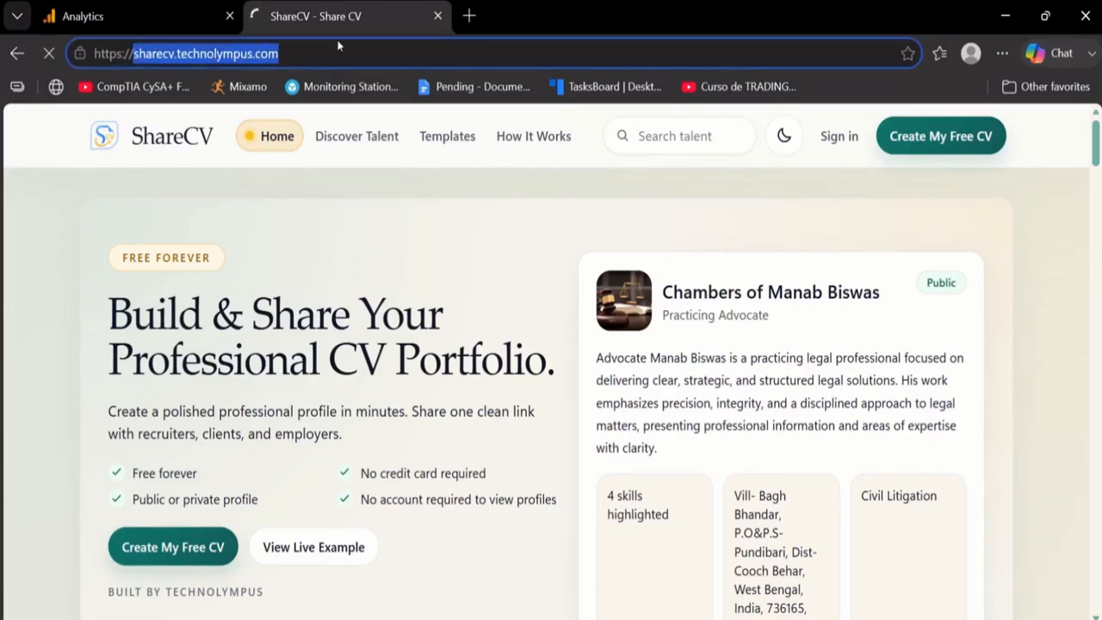
click(61, 14)
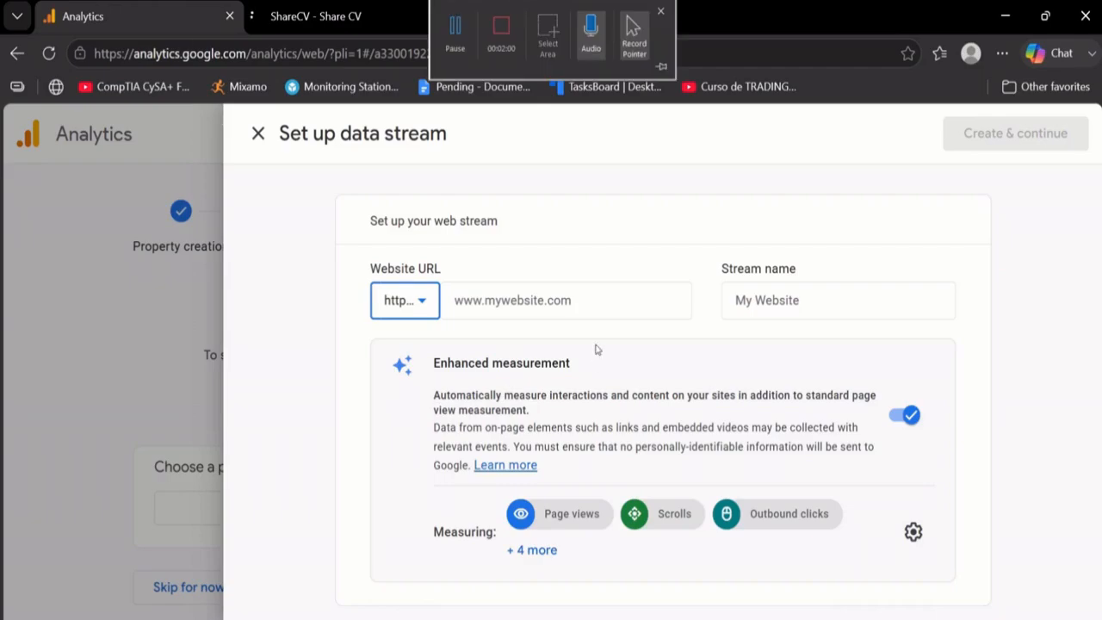
click(605, 297)
key(ctrl+v)
click(659, 253)
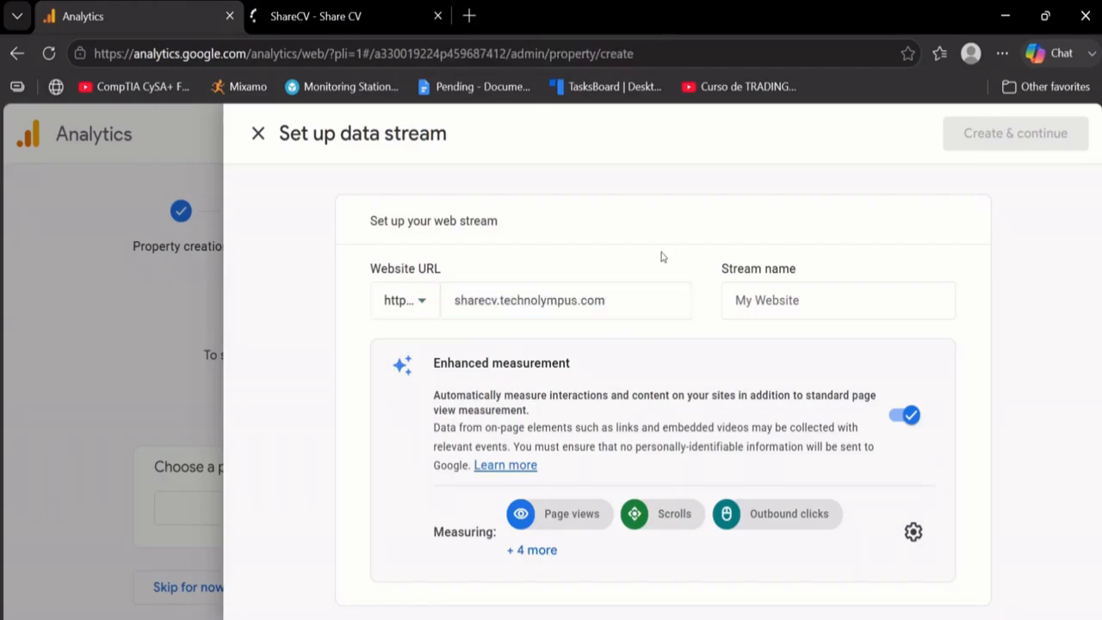
Name the web data stream ShareCv
click(758, 293)
text(ShareCv)
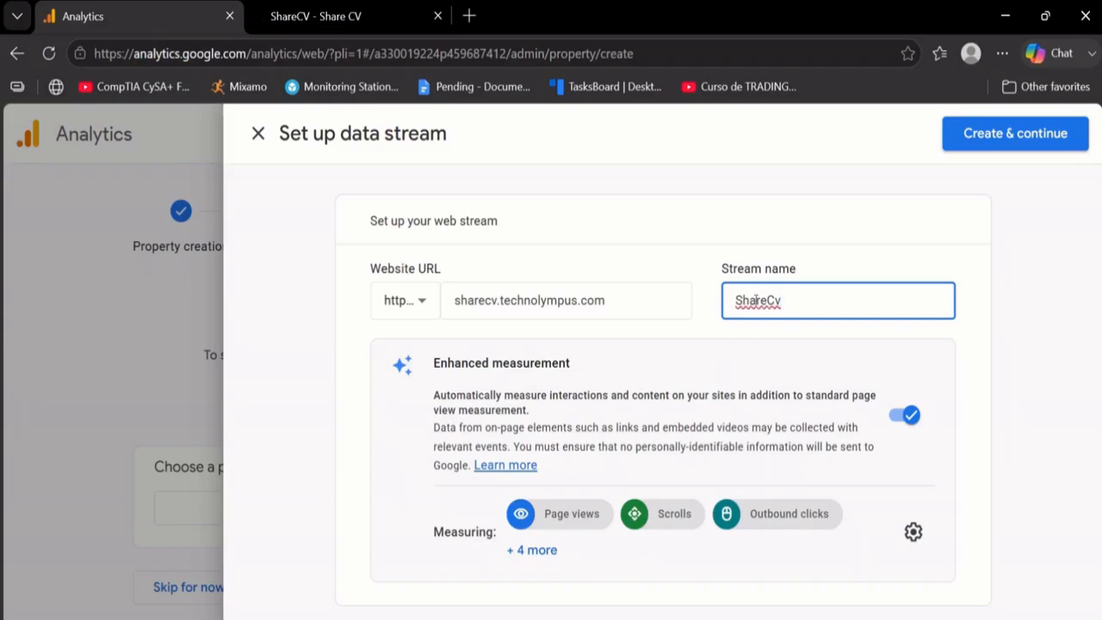
click(996, 395)
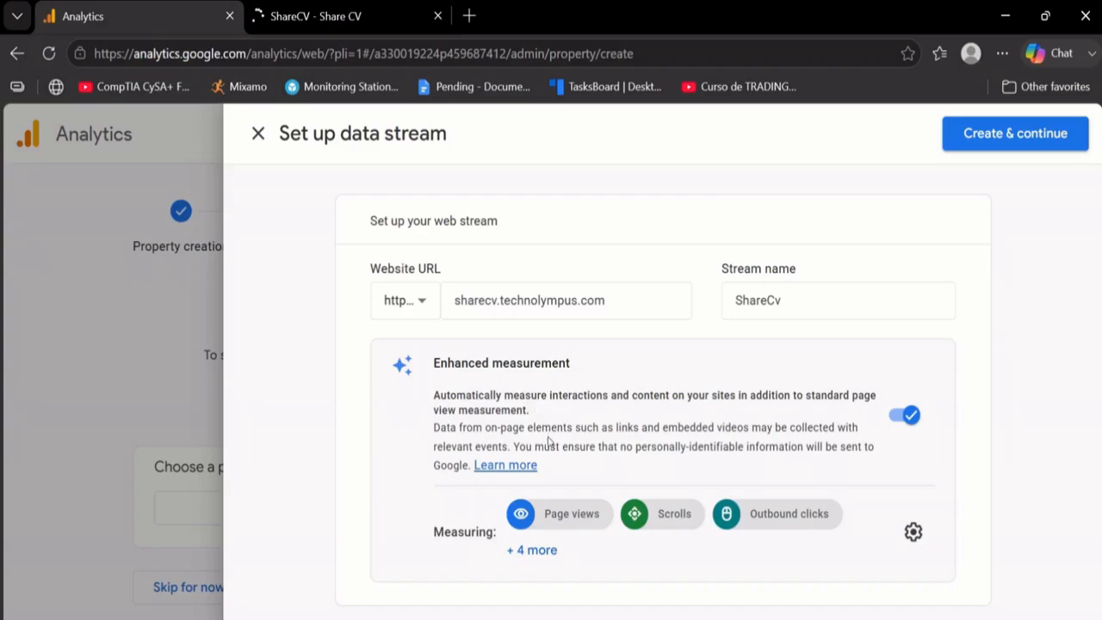
Review all interactions measured by enhanced measurement and their detailed settings, and close the settings without saving
click(548, 561)
scroll(548, 561, down, 1)
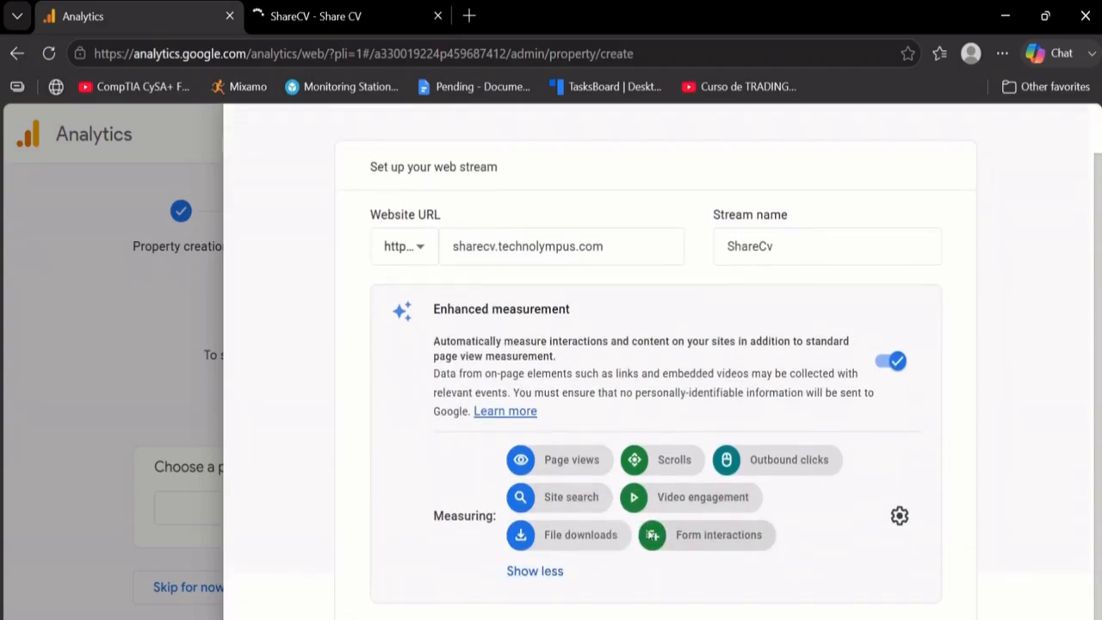
scroll(1005, 376, up, 1)
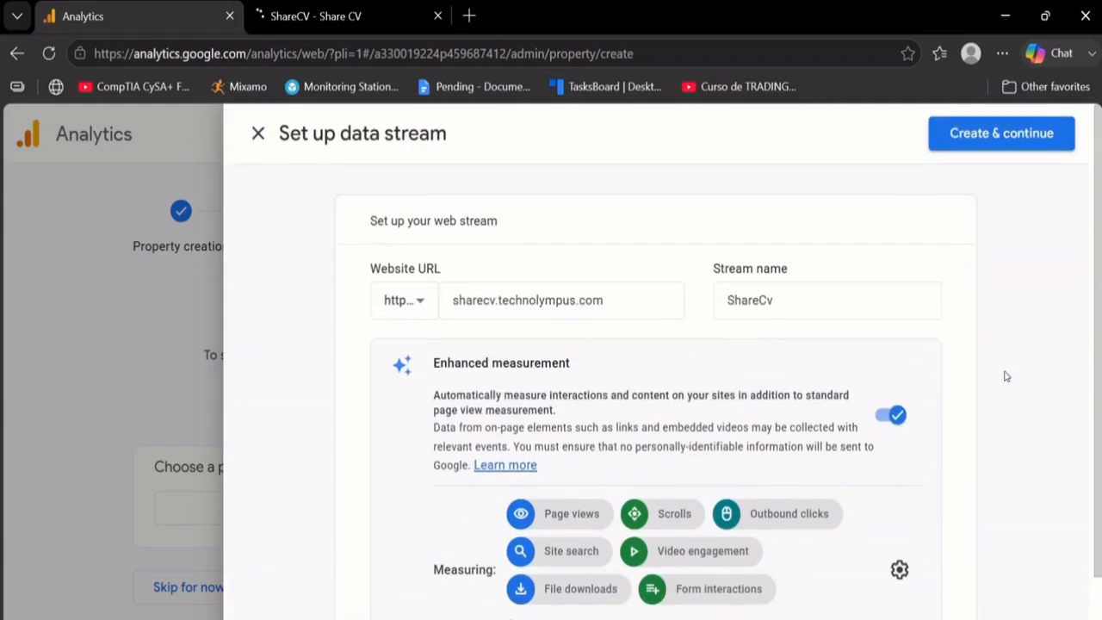
scroll(1006, 376, down, 1)
scroll(1006, 376, up, 1)
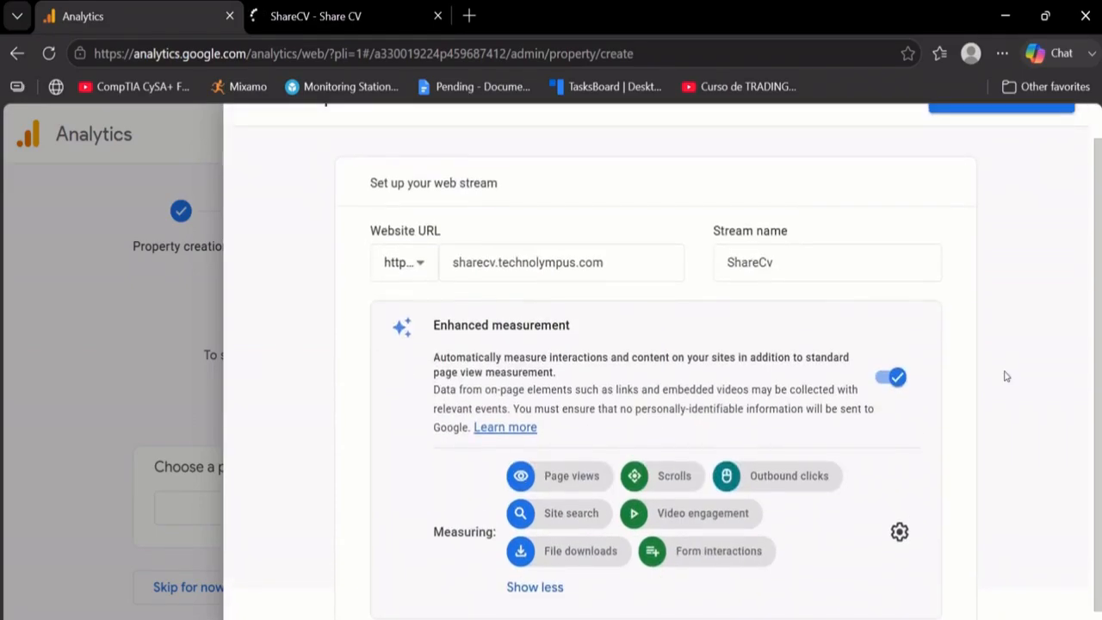
click(900, 526)
scroll(901, 523, down, 3)
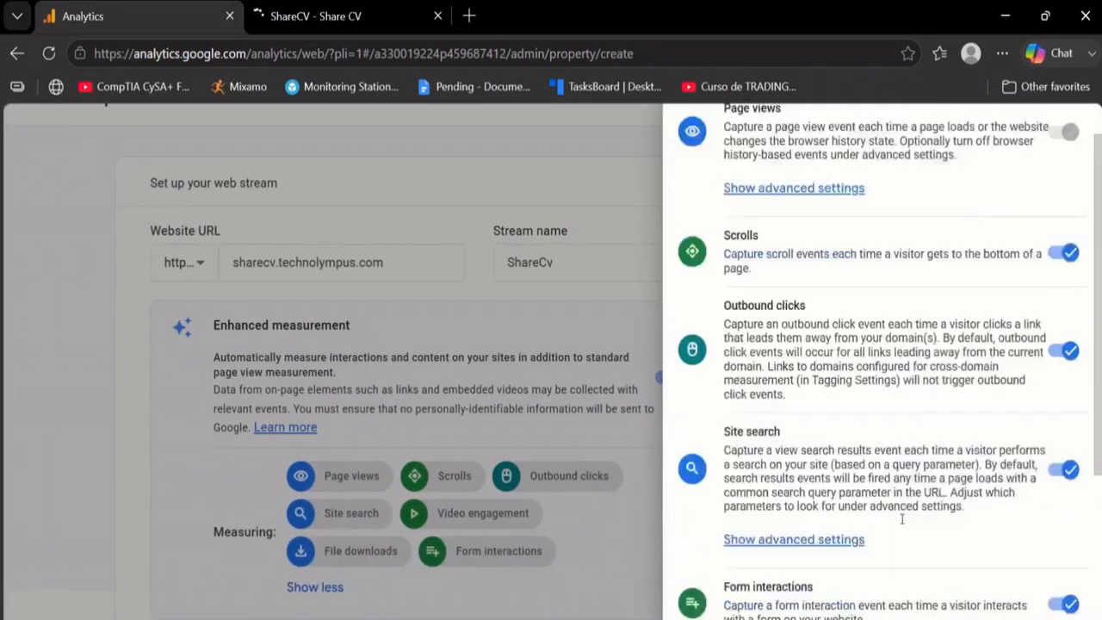
scroll(901, 518, up, 3)
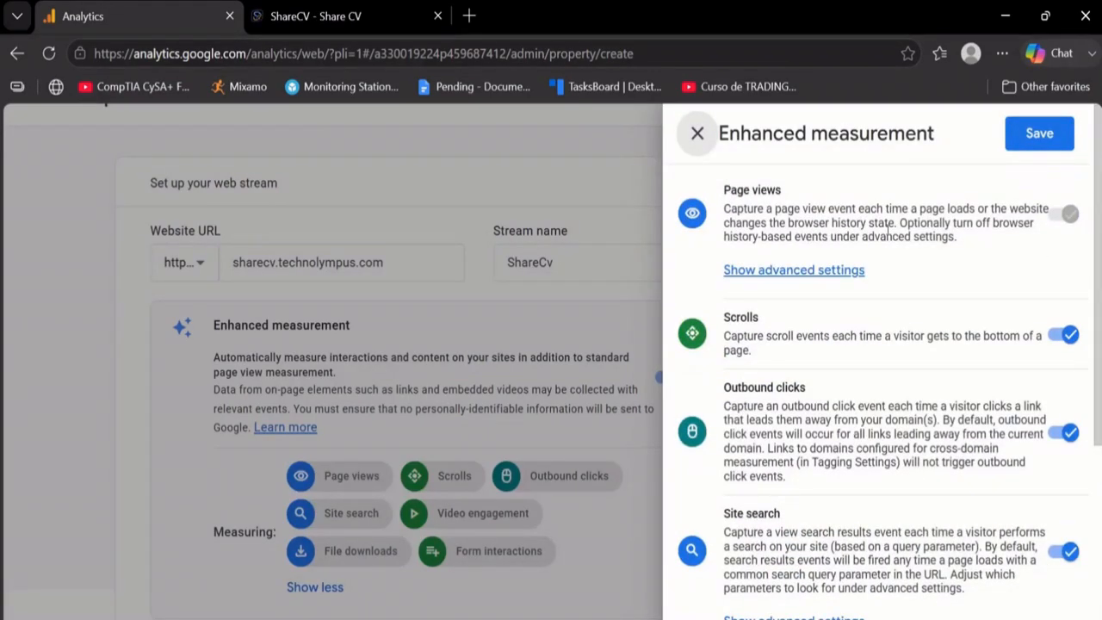
click(697, 135)
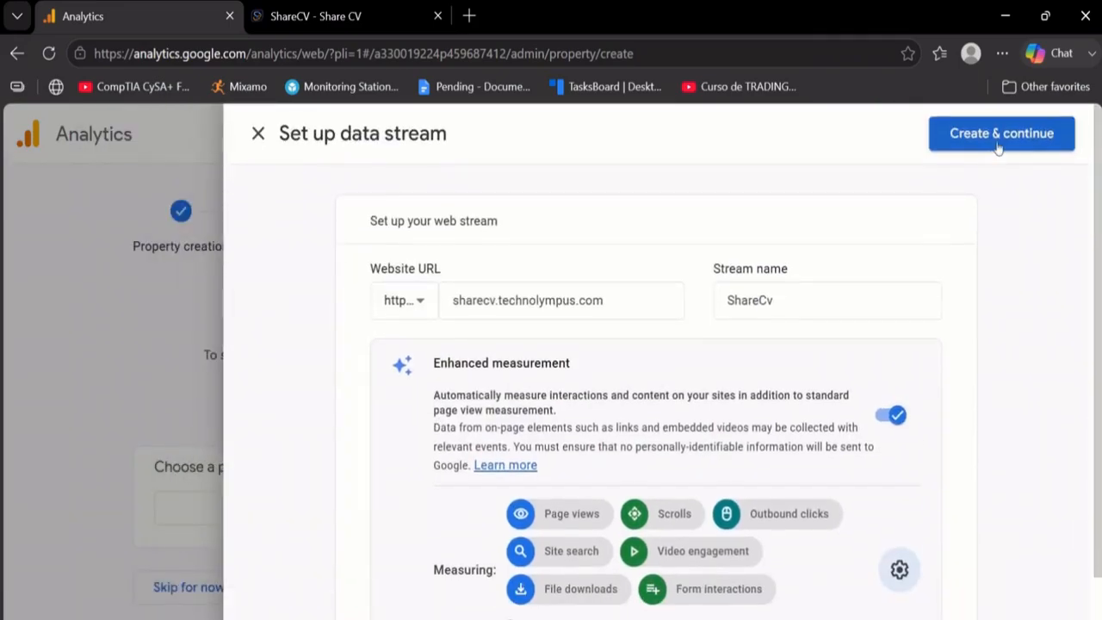
Create the ShareCv web data stream and copy the Google tag code provided for manual installation
click(997, 148)
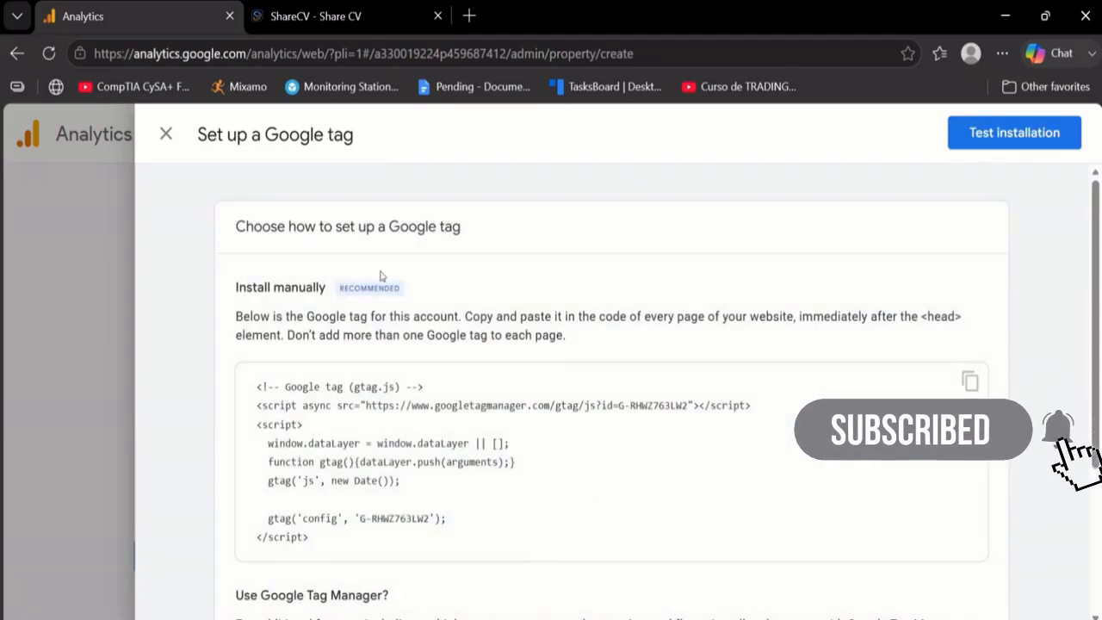
scroll(381, 275, down, 1)
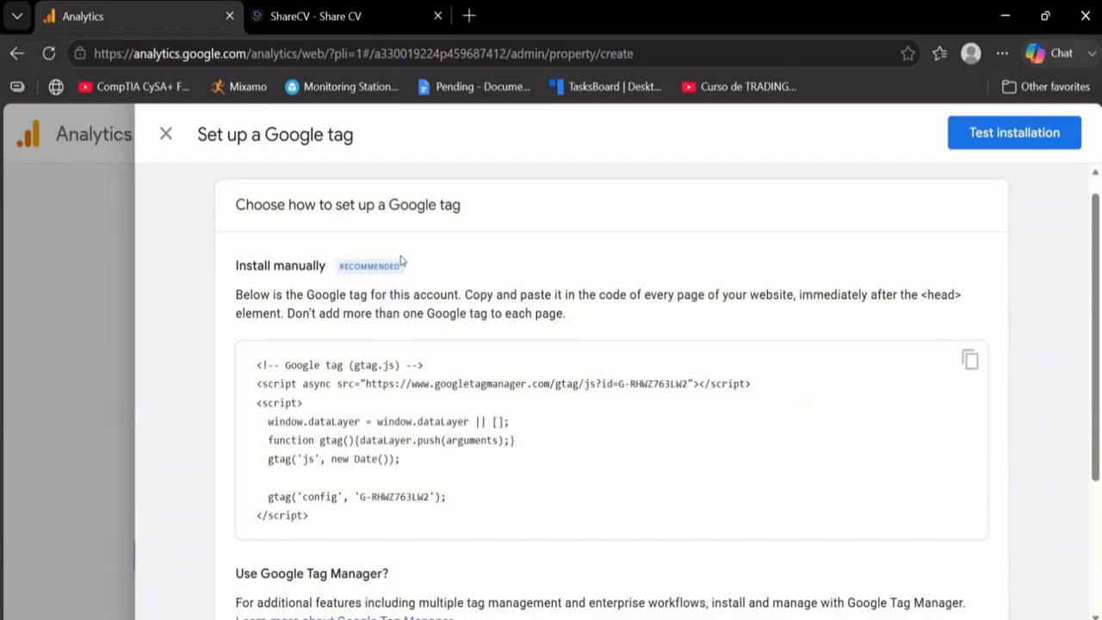
scroll(405, 301, down, 1)
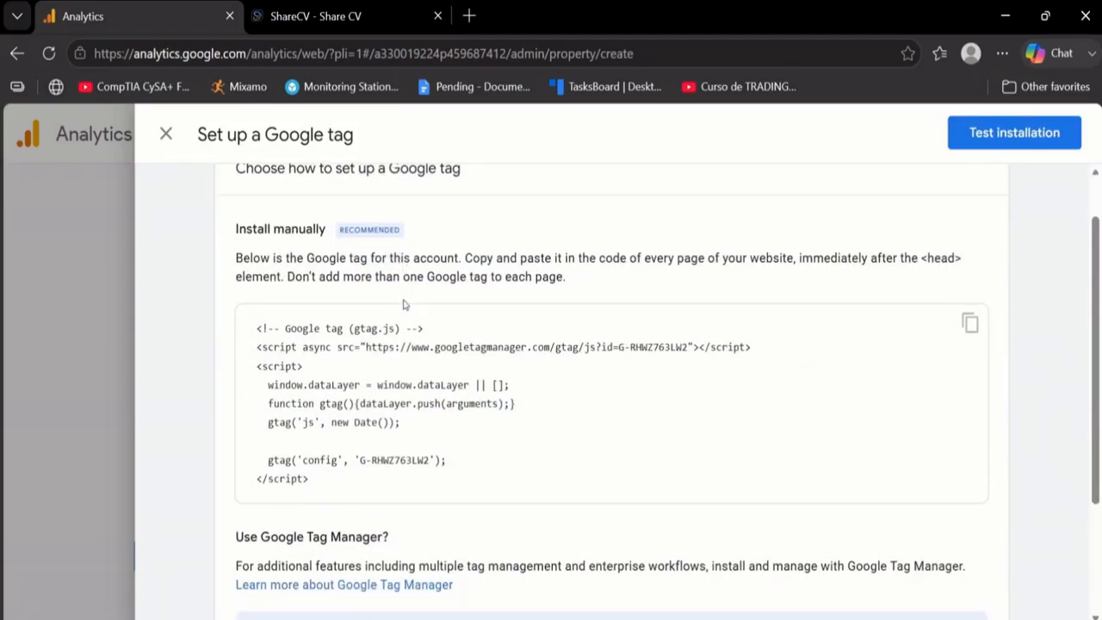
scroll(405, 303, down, 1)
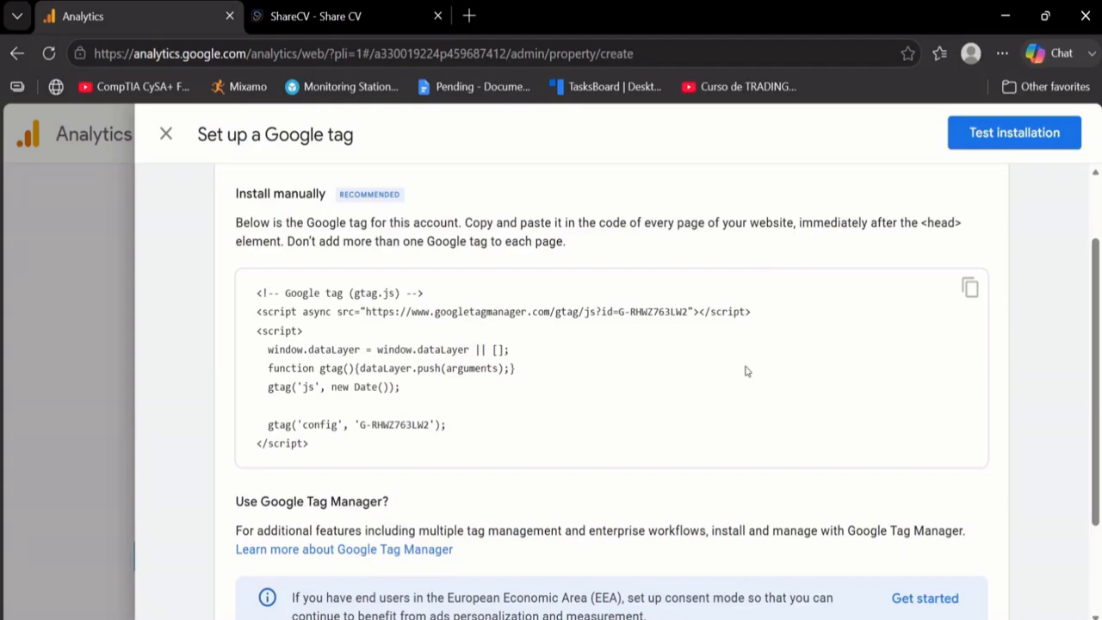
click(969, 325)
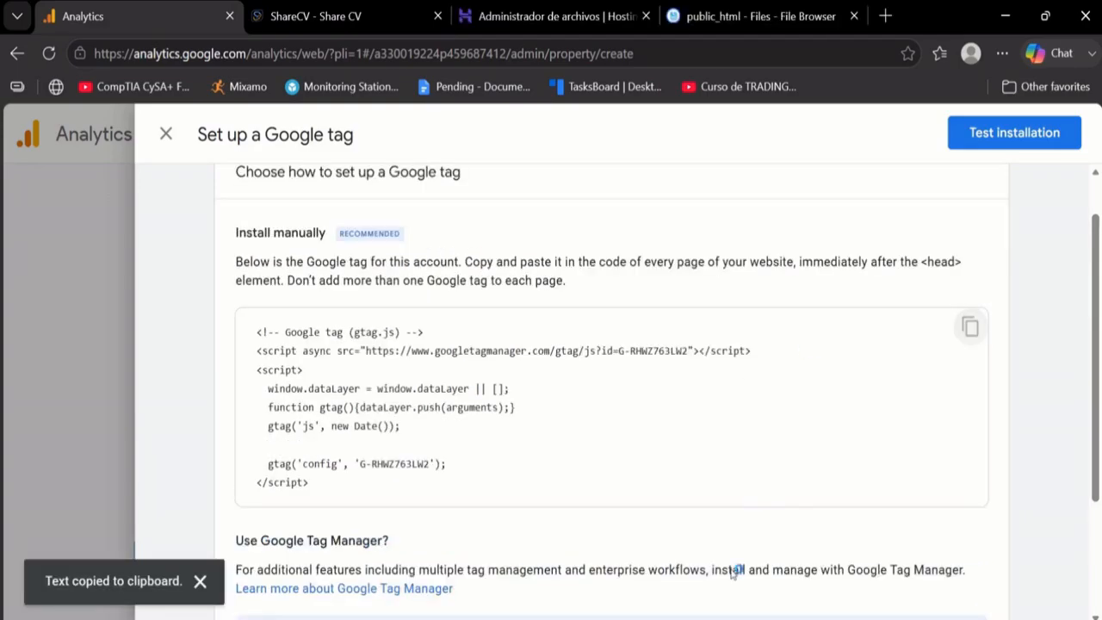
Switch to VS Code, ask Codex to include the copied Google tag in every public page of the website, and show the project files
mouse_move(760, 618)
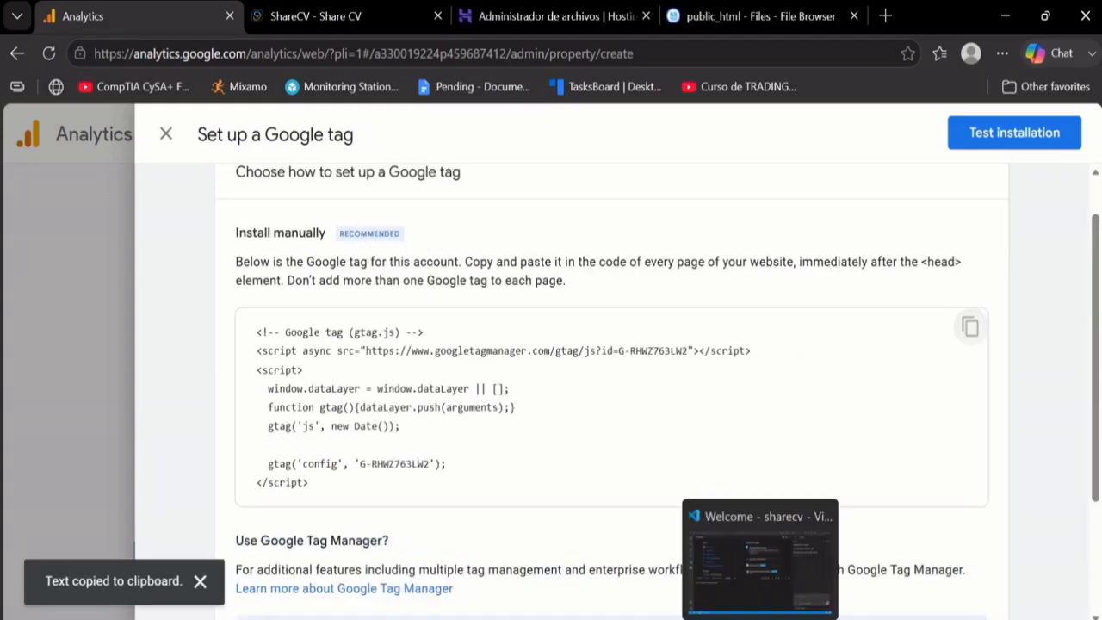
click(765, 579)
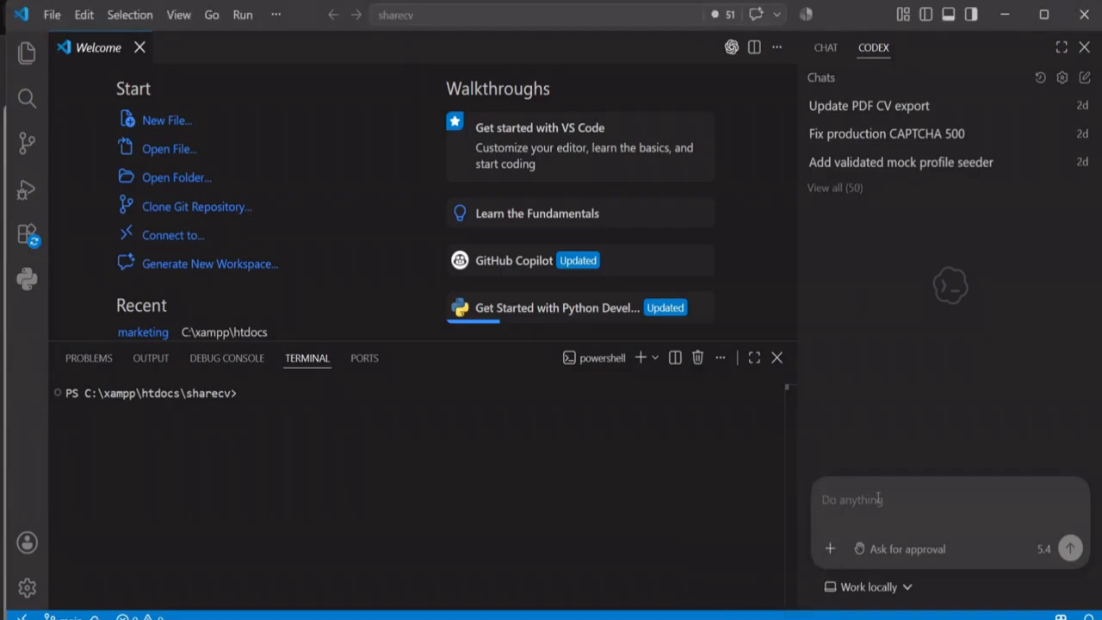
text(i wa)
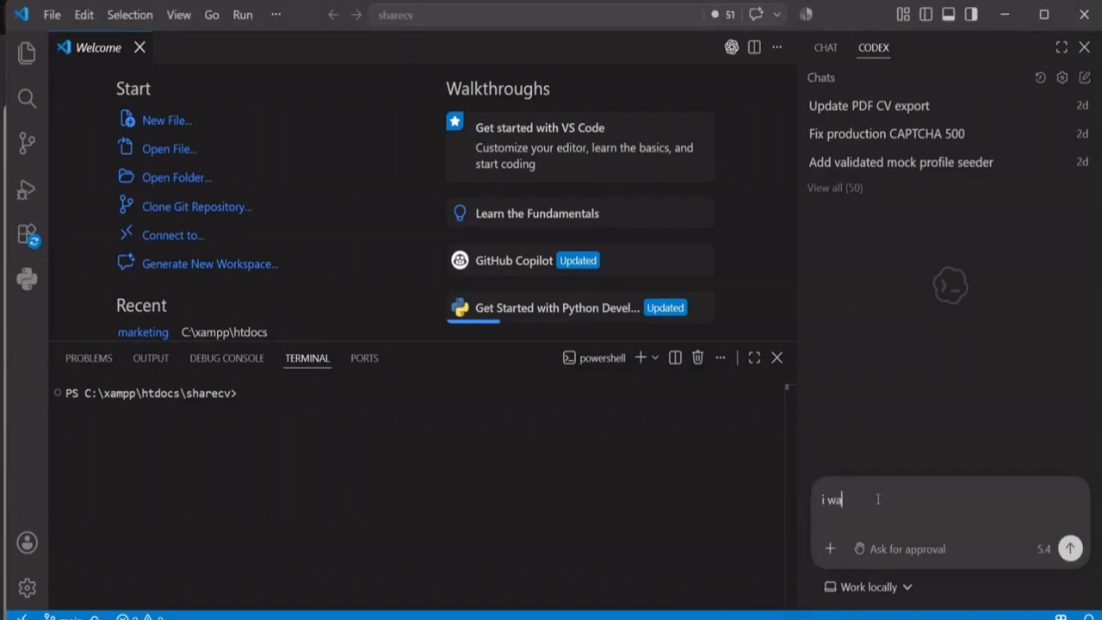
text(nt to include the next tag )
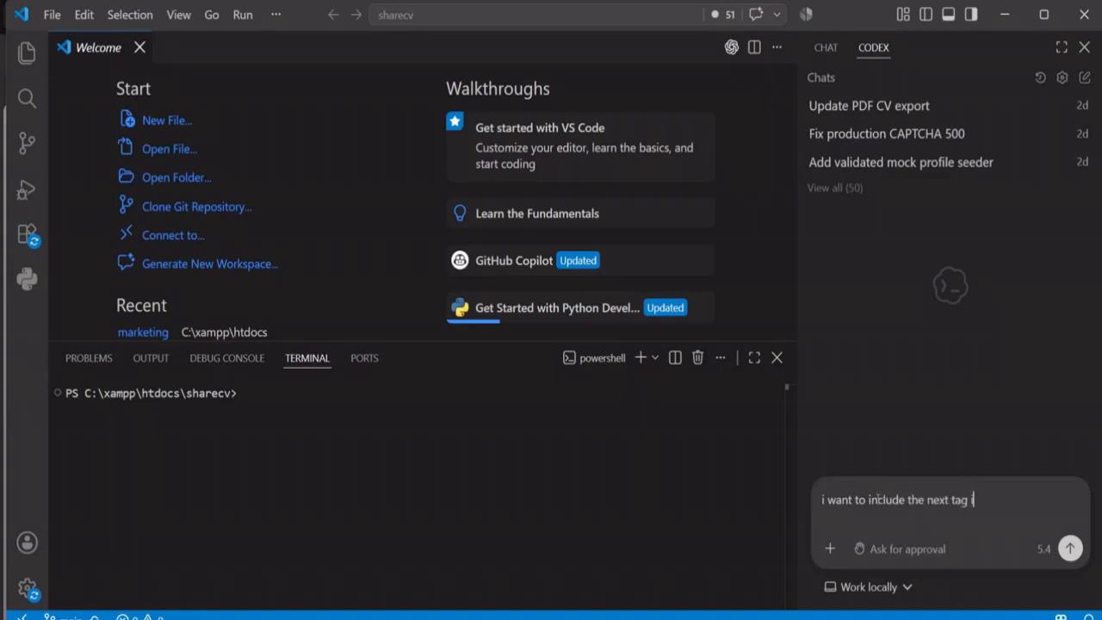
text(in every publich)
text(page of m)
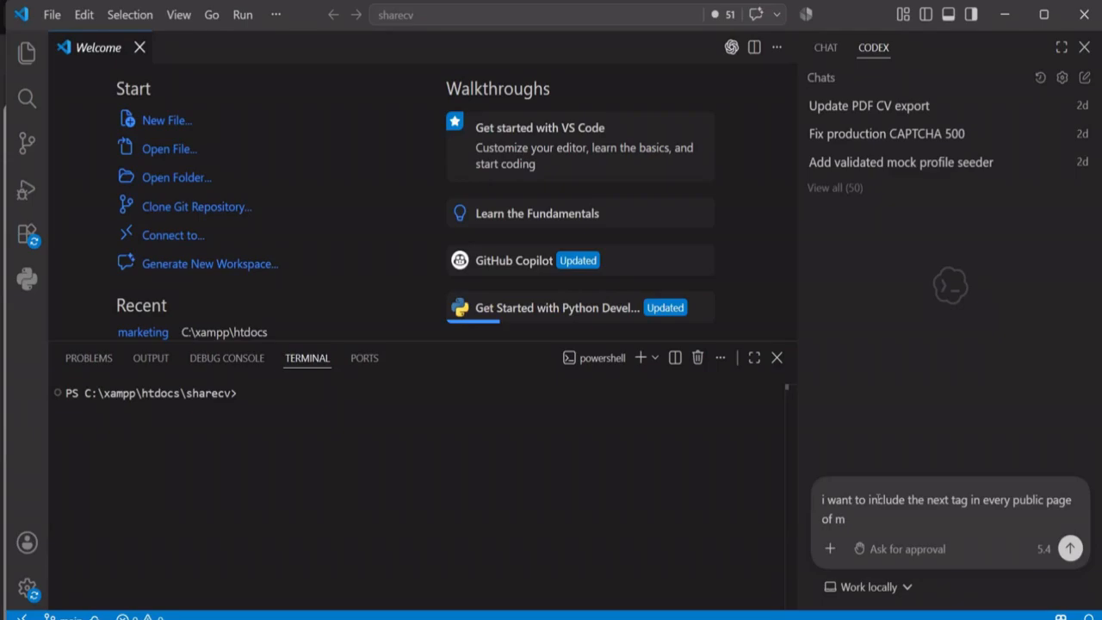
text(y website)
key(ctrl+v)
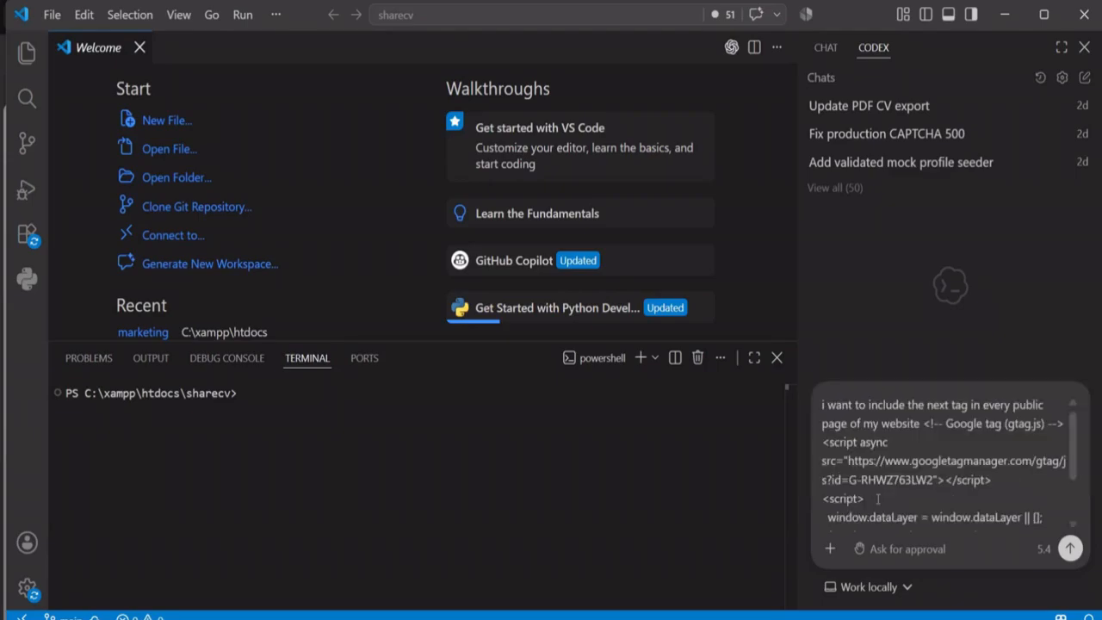
key(Return)
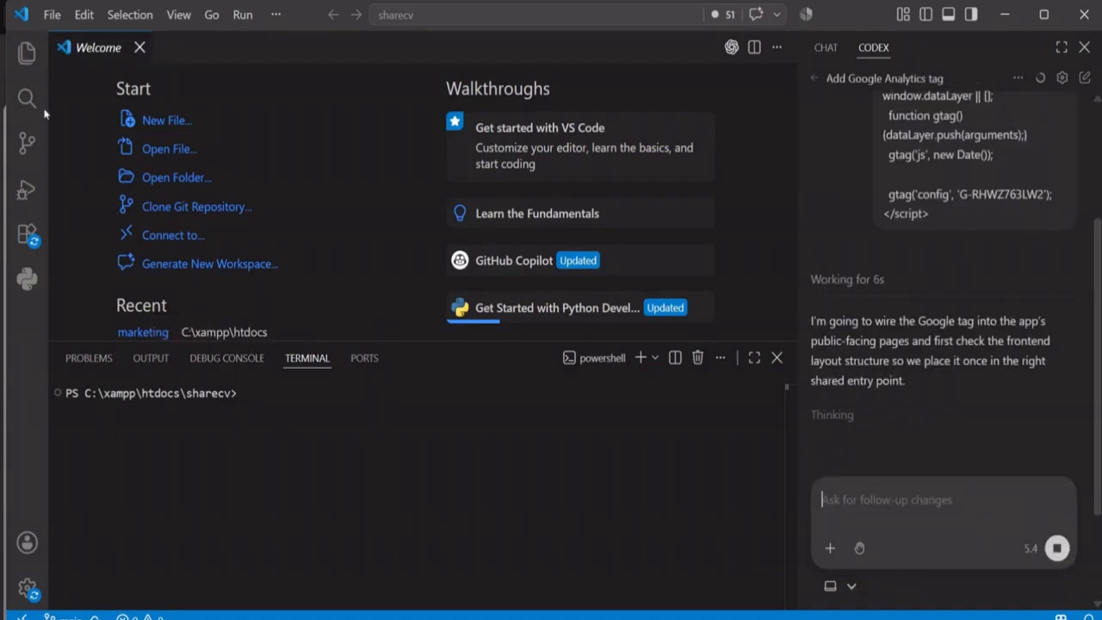
click(27, 54)
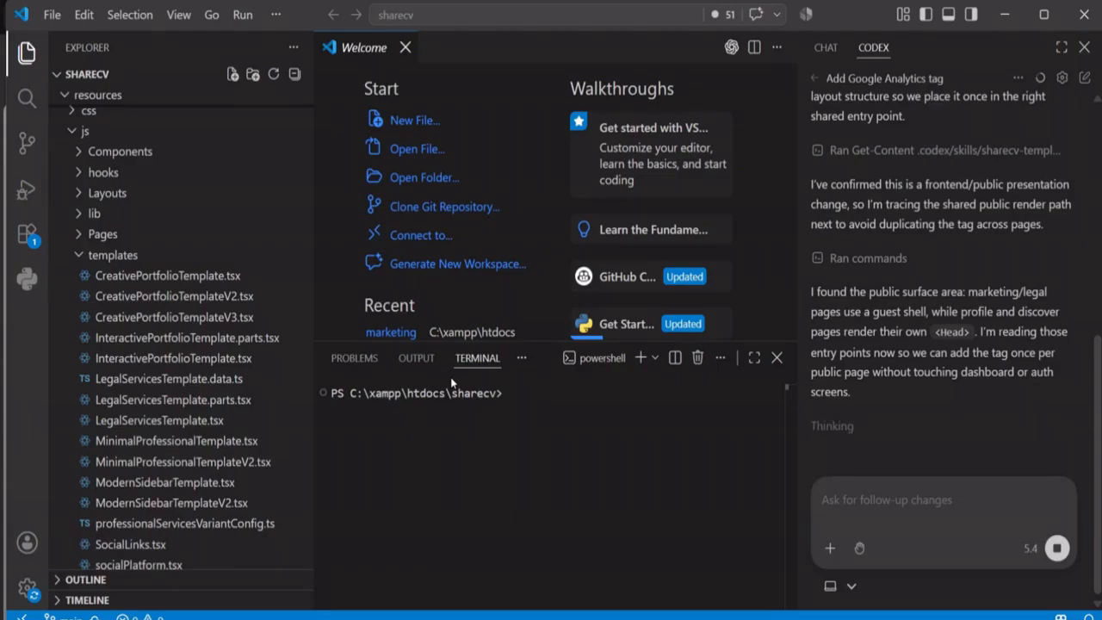
Switch to the hosting file manager in the browser and open app.blade.php from sharecv/resources/views for editing
key(alt+Tab)
click(462, 10)
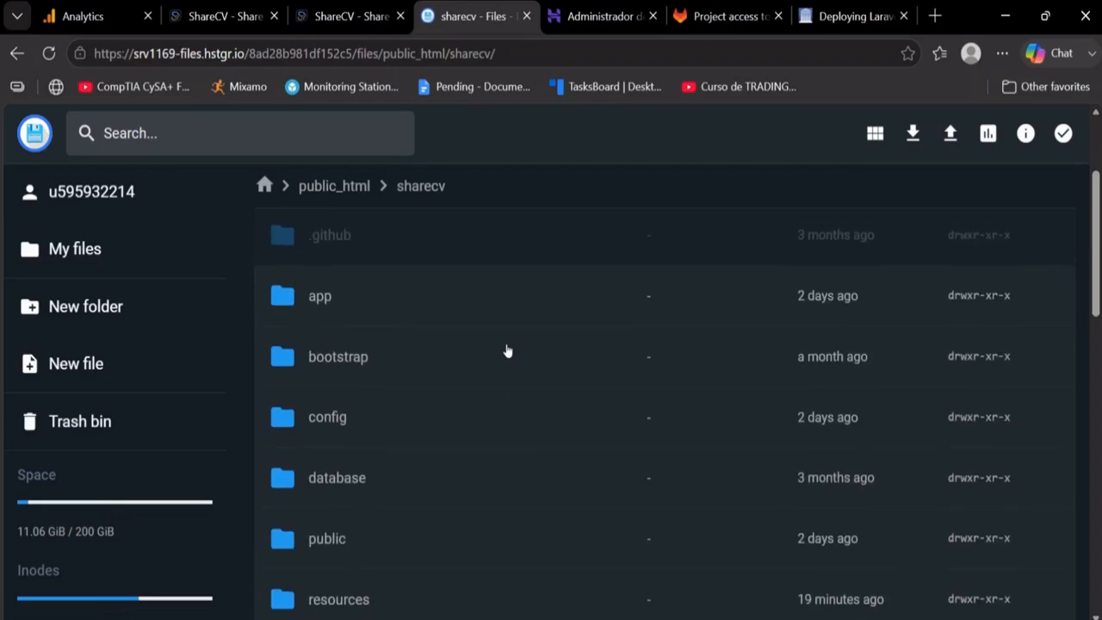
scroll(508, 350, down, 2)
scroll(508, 350, down, 2)
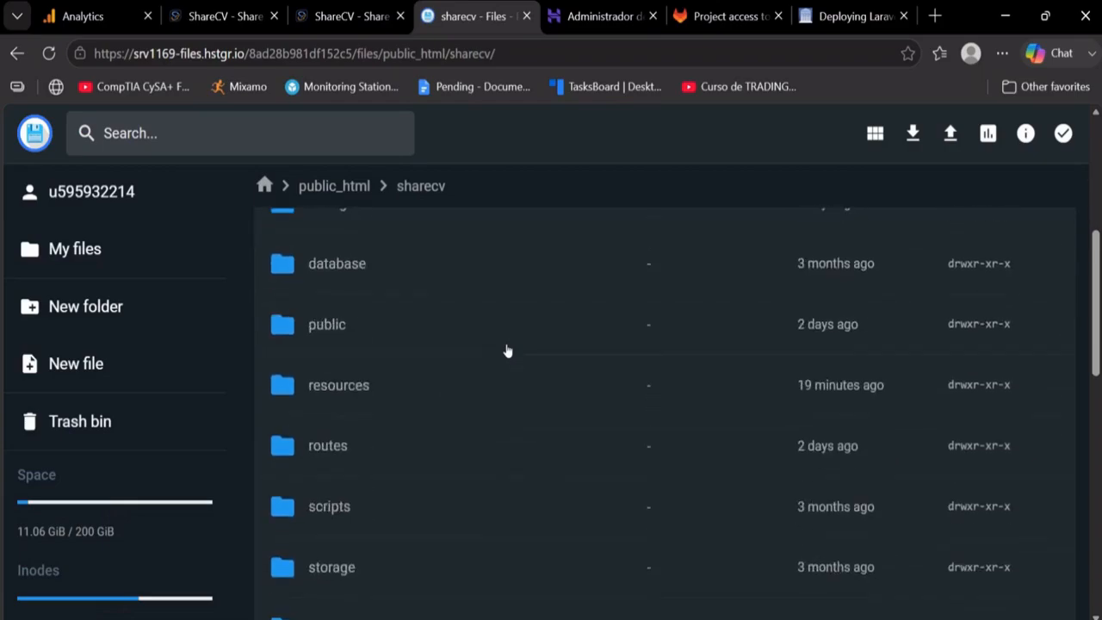
double_click(418, 393)
double_click(364, 425)
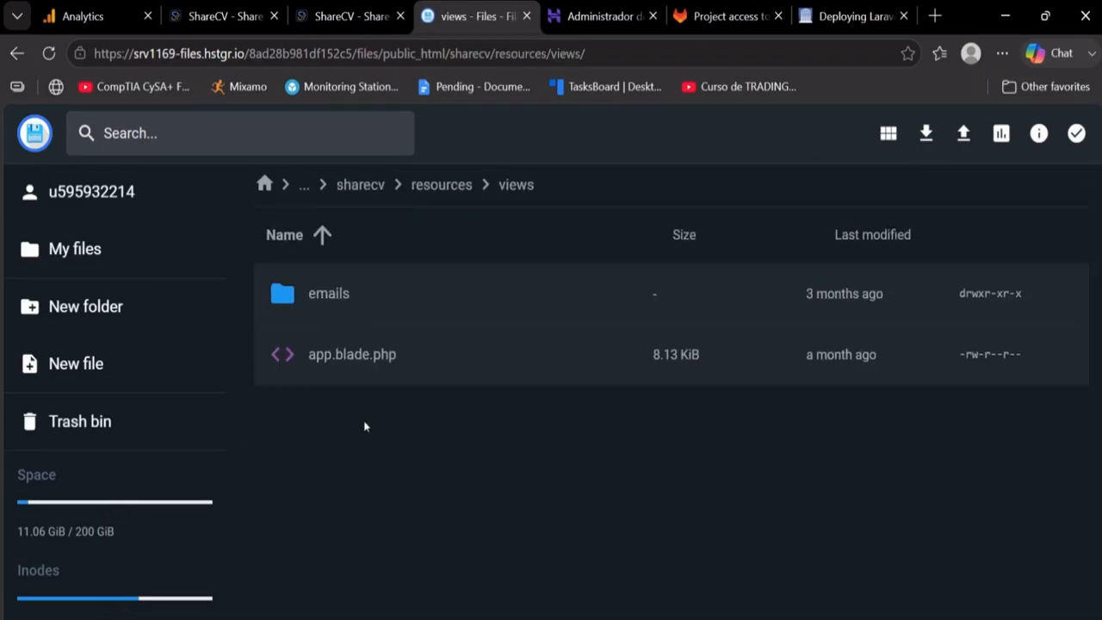
click(369, 360)
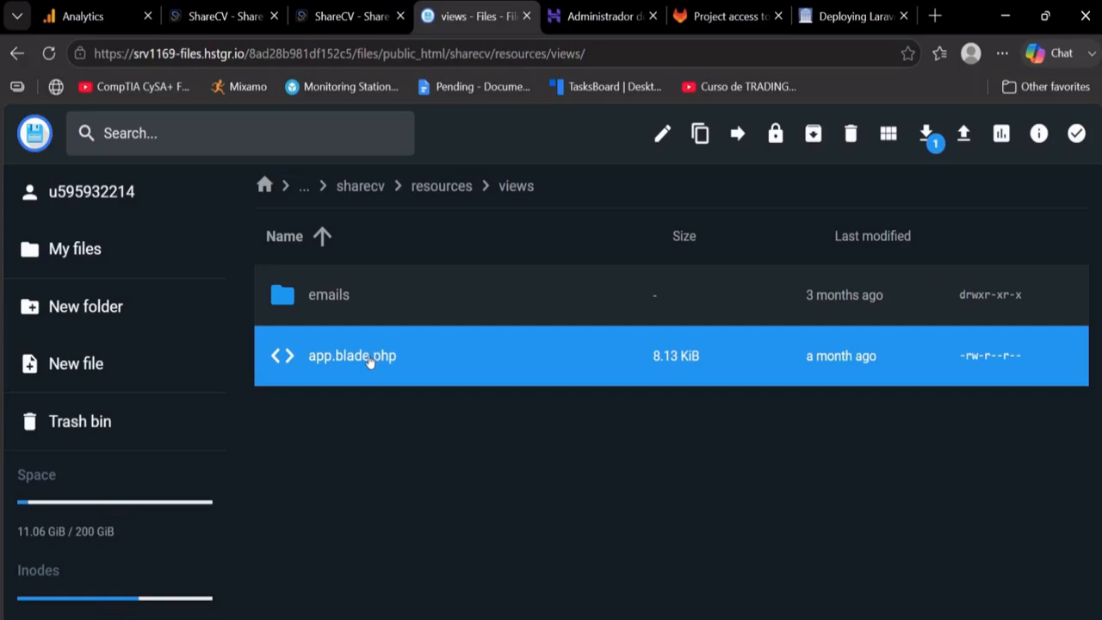
double_click(369, 358)
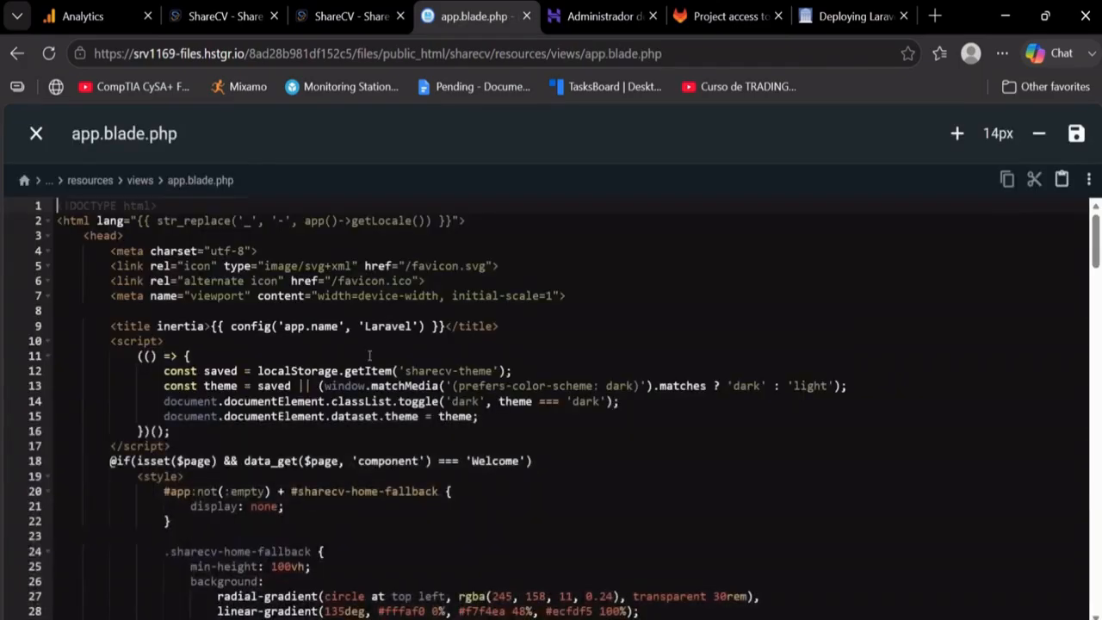
Try to paste the Google tag at the end of the theme script in app.blade.php and undo the paste
click(244, 444)
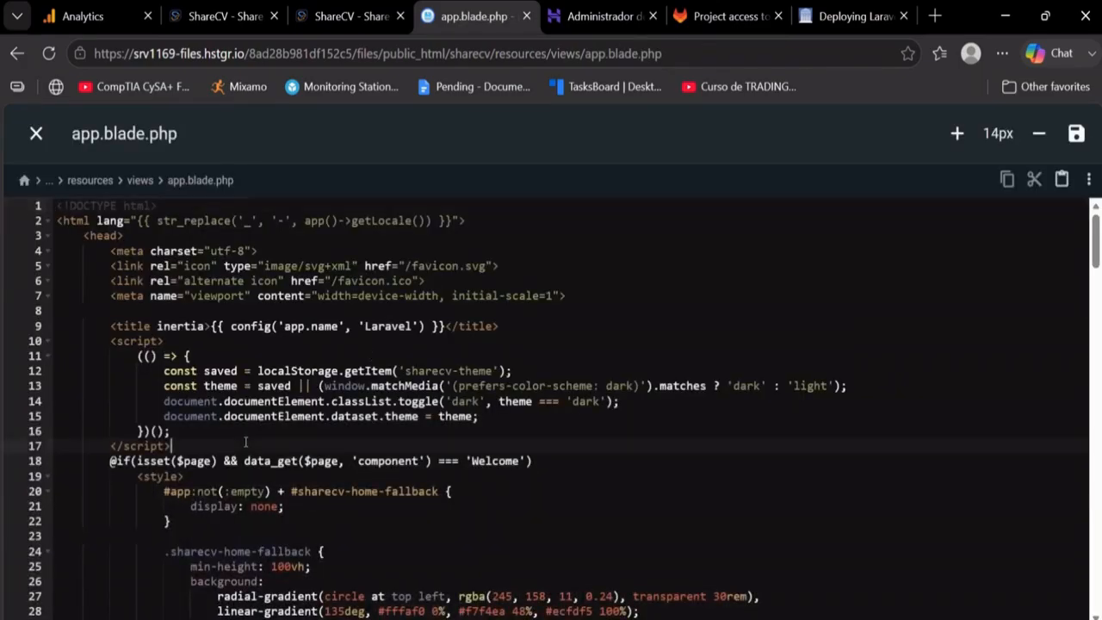
key(Return)
key(ctrl+v)
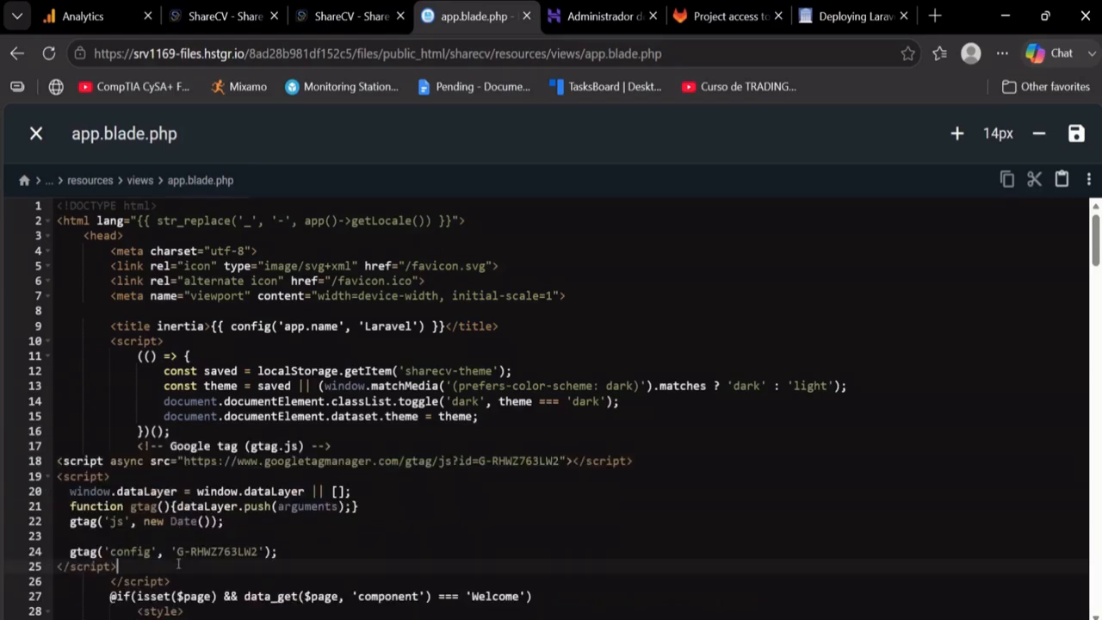
key(ctrl+z)
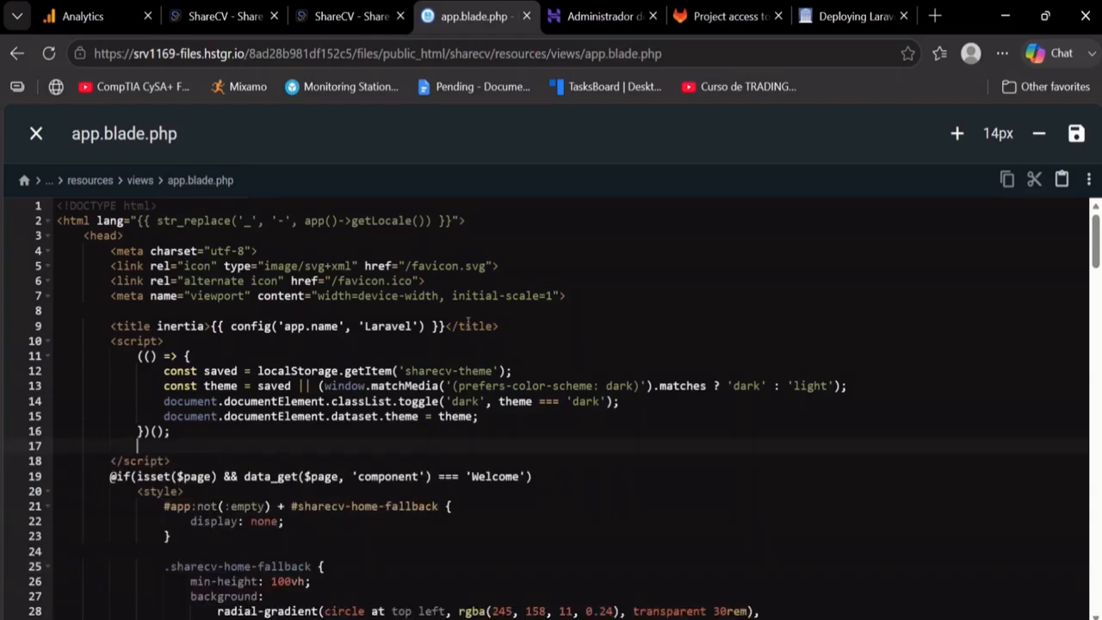
Paste the Google tag immediately after the opening head element in app.blade.php and save the file
click(217, 221)
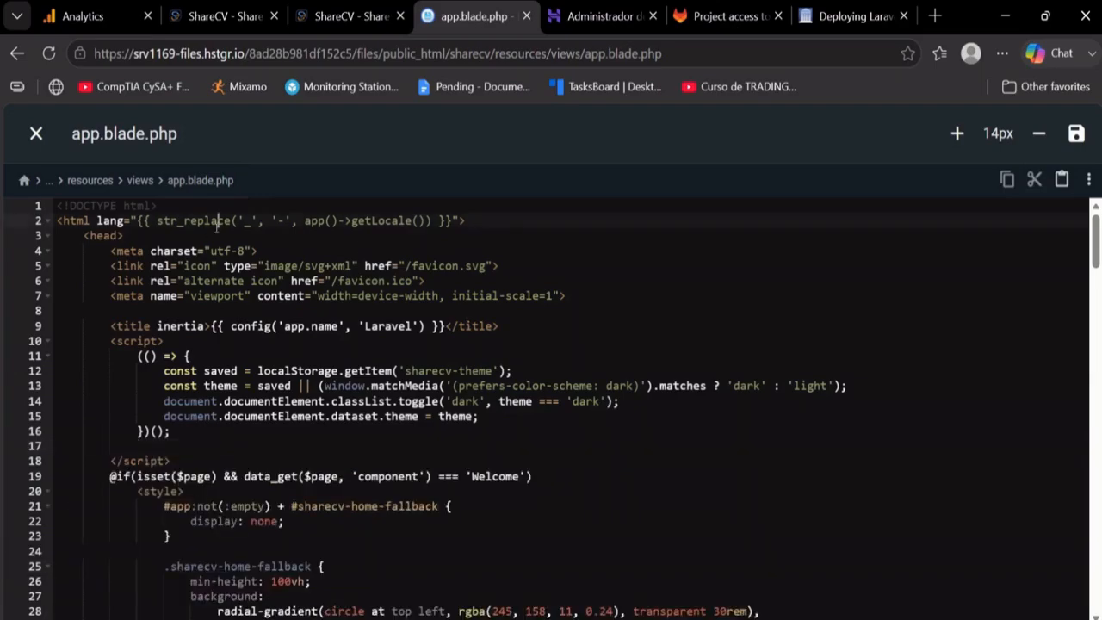
click(168, 236)
key(Return)
key(ctrl+v)
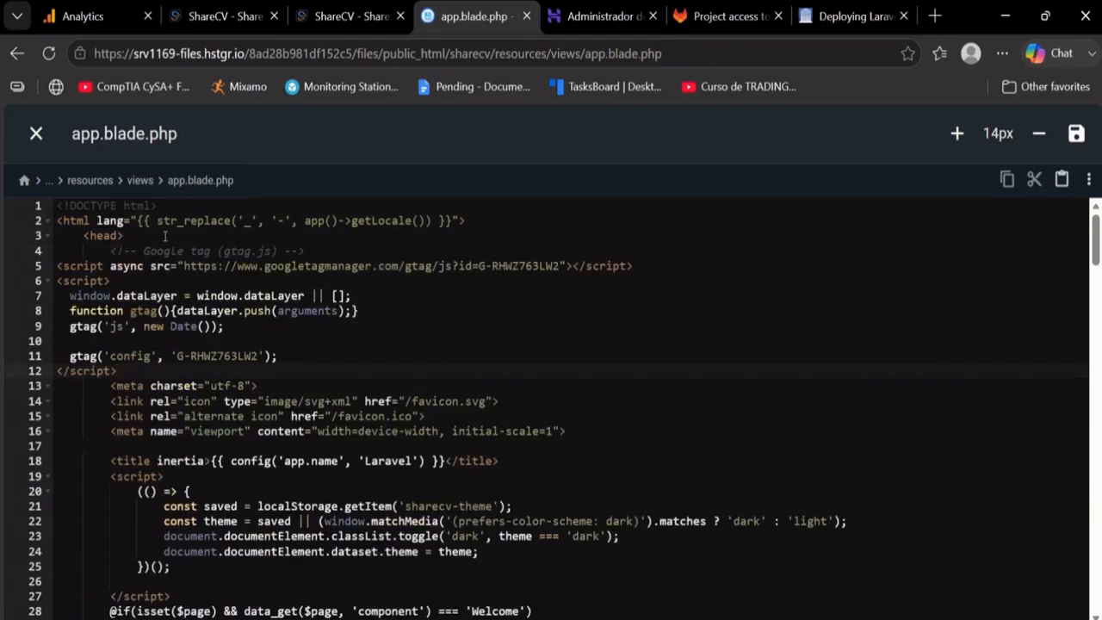
scroll(246, 326, down, 1)
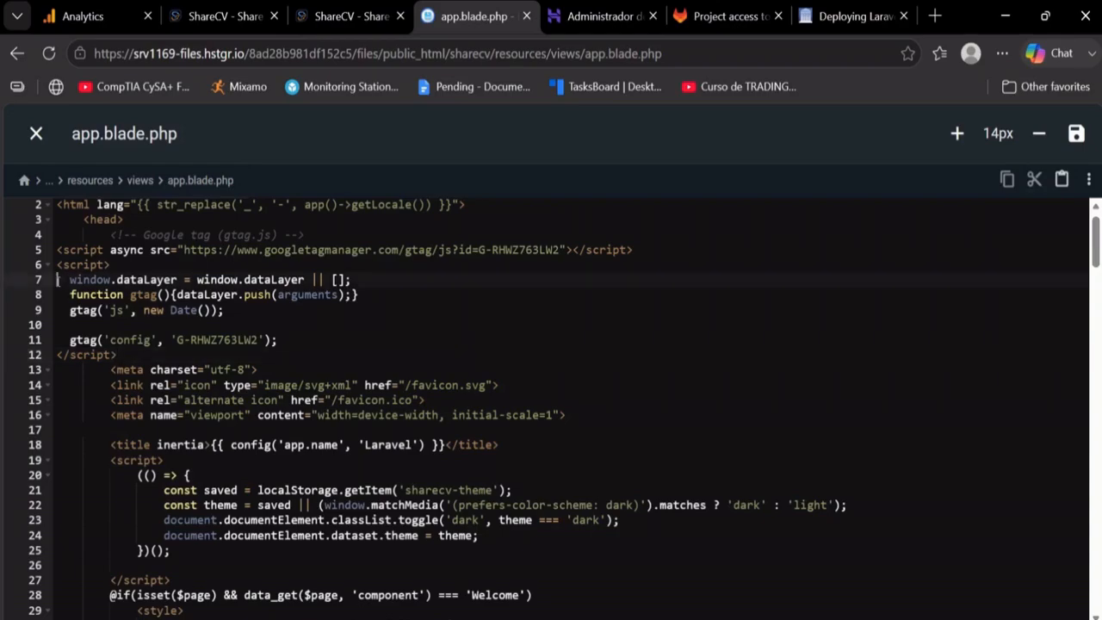
key(ctrl+s)
Reload the live ShareCV site and expand its head element in the developer tools to check for the Google tag
click(181, 6)
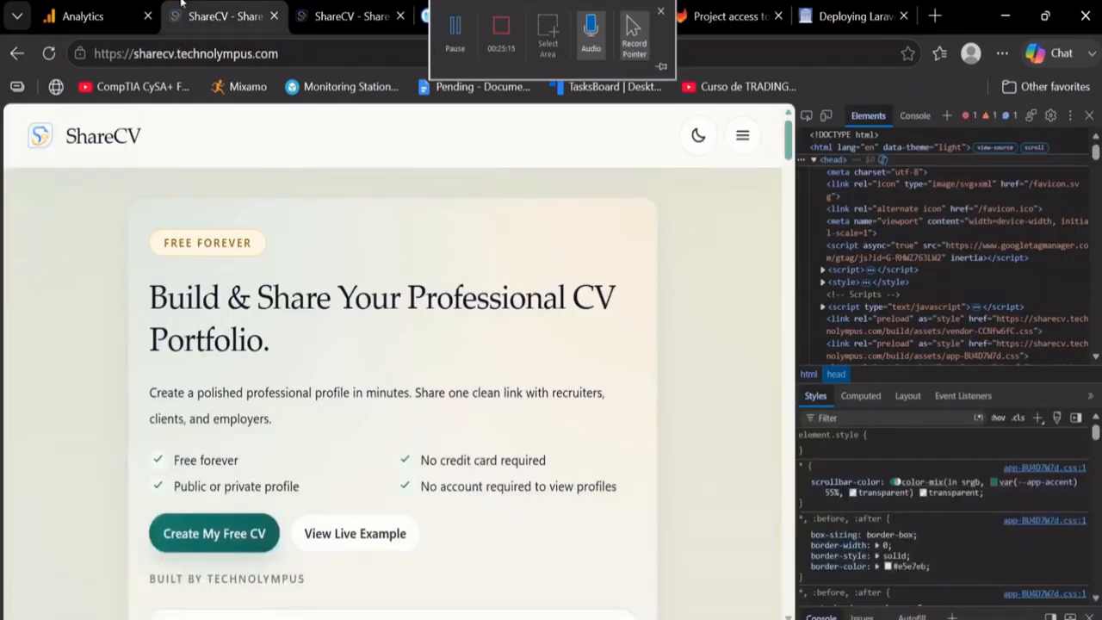
click(41, 61)
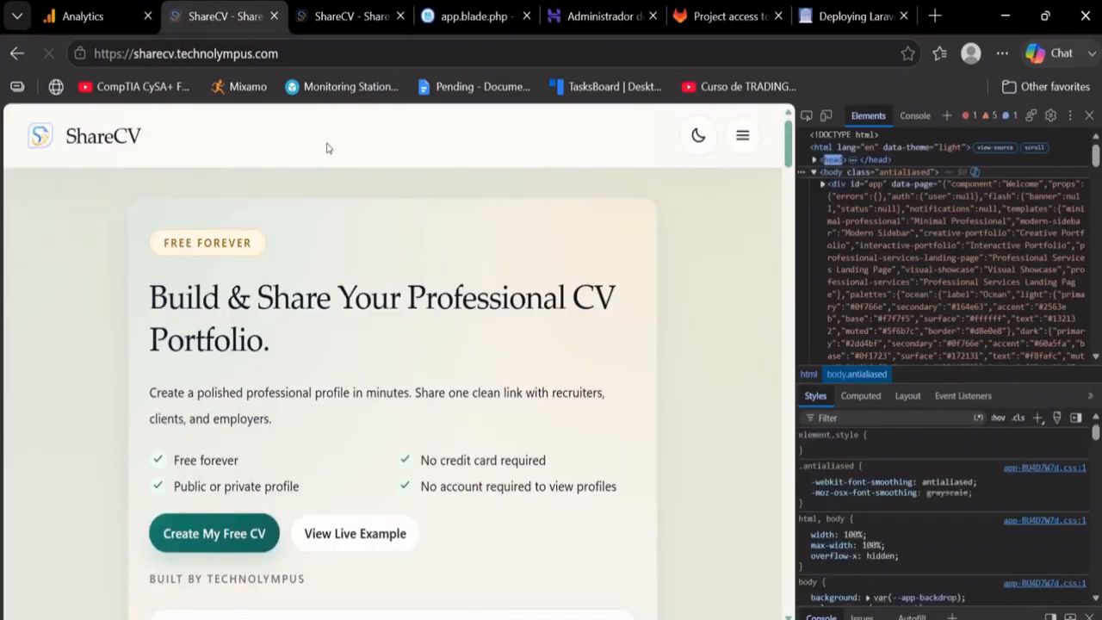
click(819, 159)
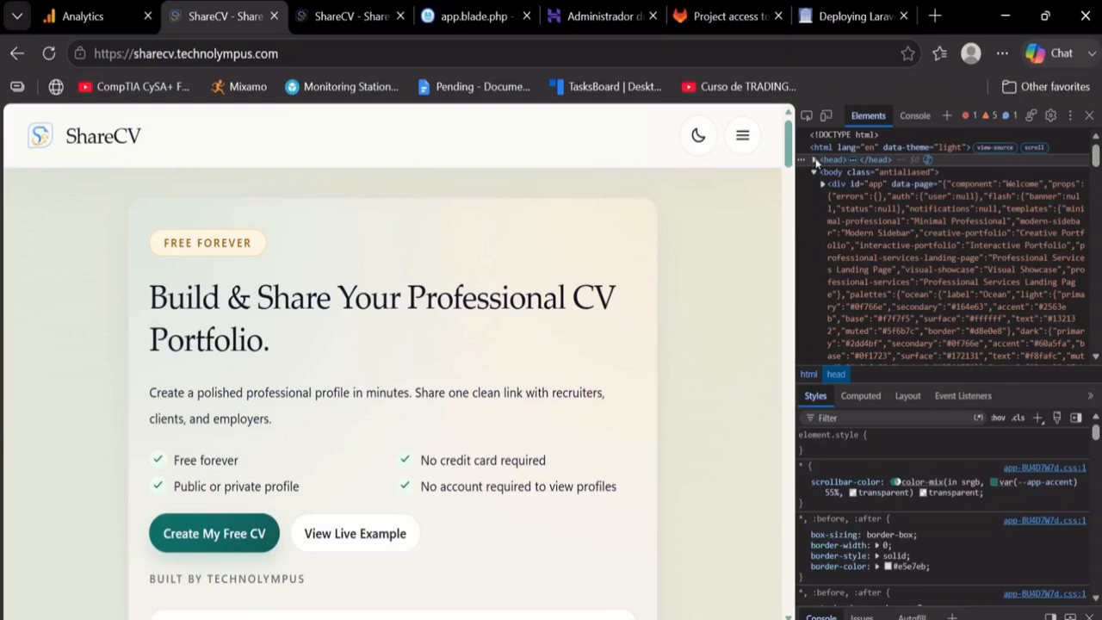
click(814, 160)
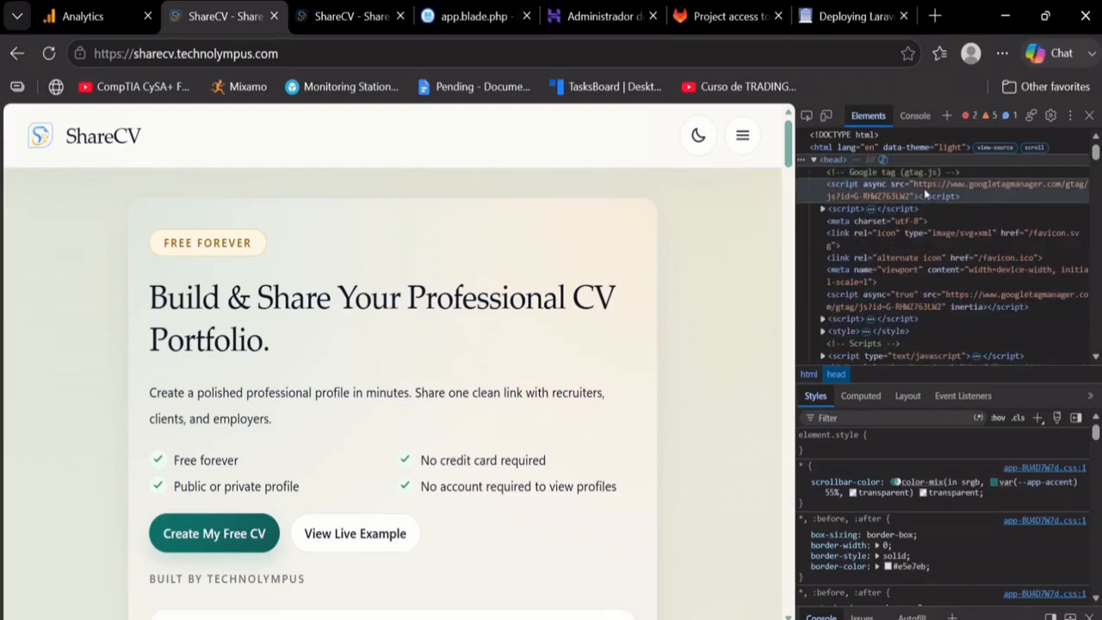
Return to the Google tag setup in Analytics and retest the tag installation
click(86, 16)
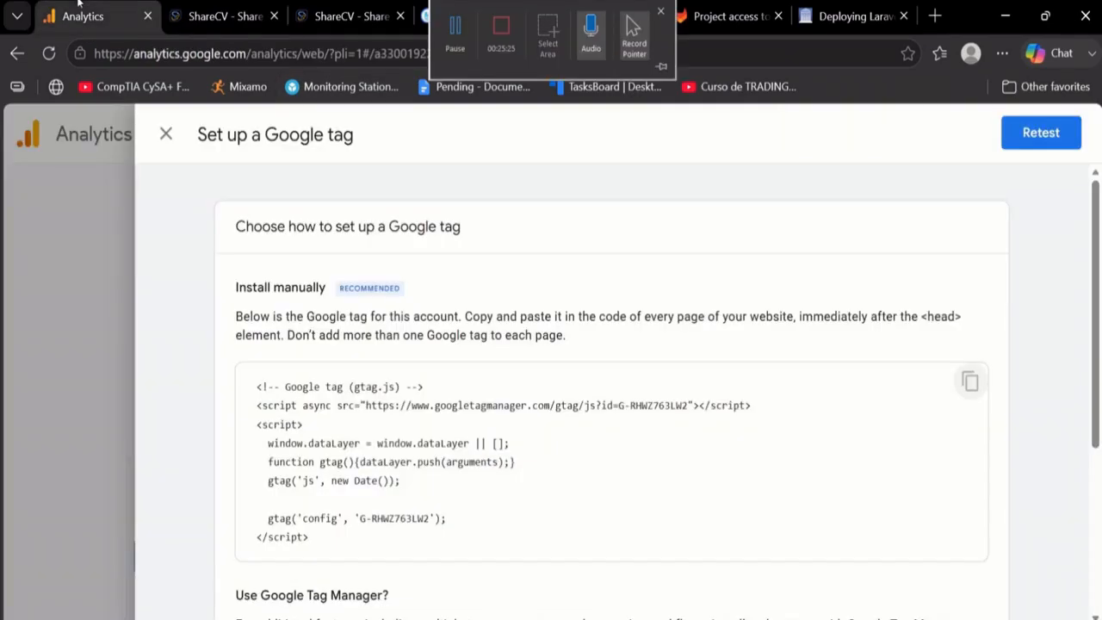
click(1021, 131)
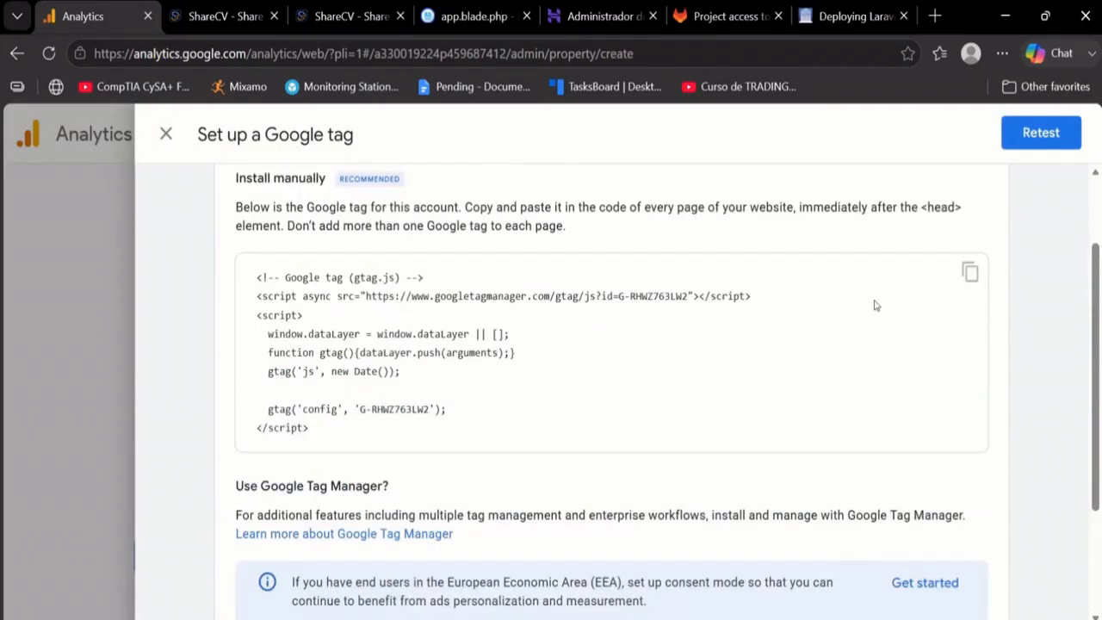
Copy the live ShareCV site's address and load sharecv.technolympus.com in the other browser window
click(238, 17)
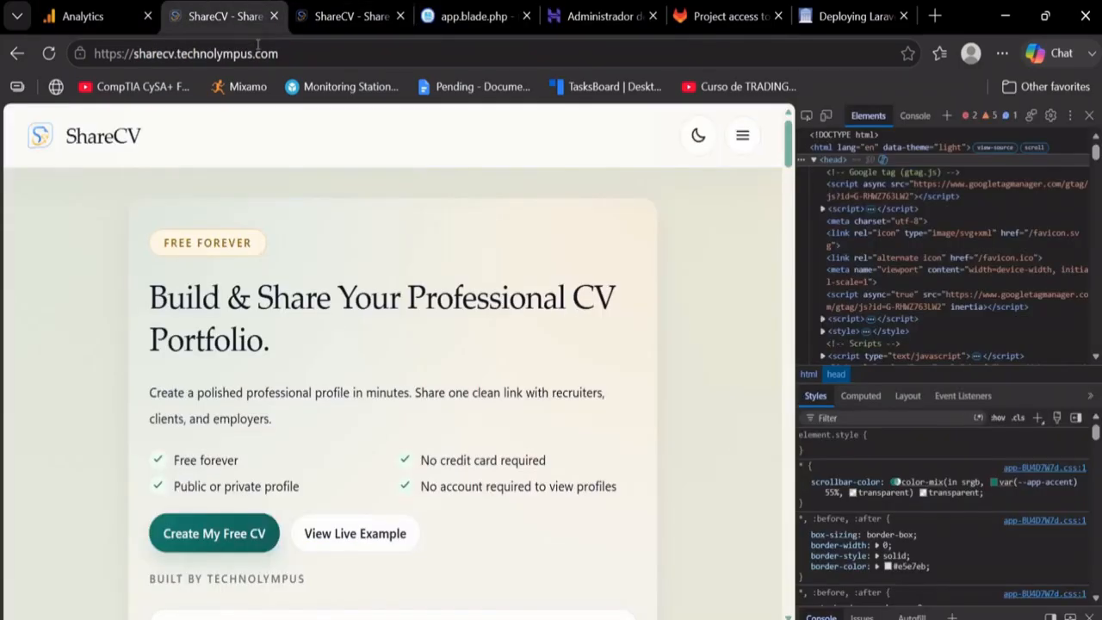
click(257, 51)
key(ctrl+c)
key(alt+Tab)
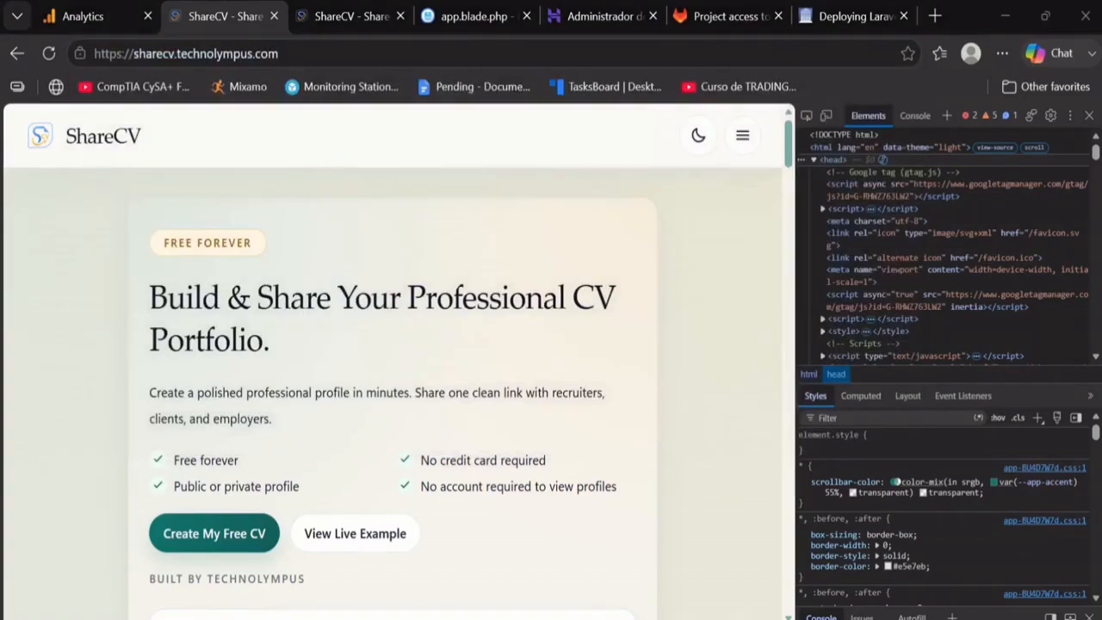
click(566, 57)
key(ctrl+v)
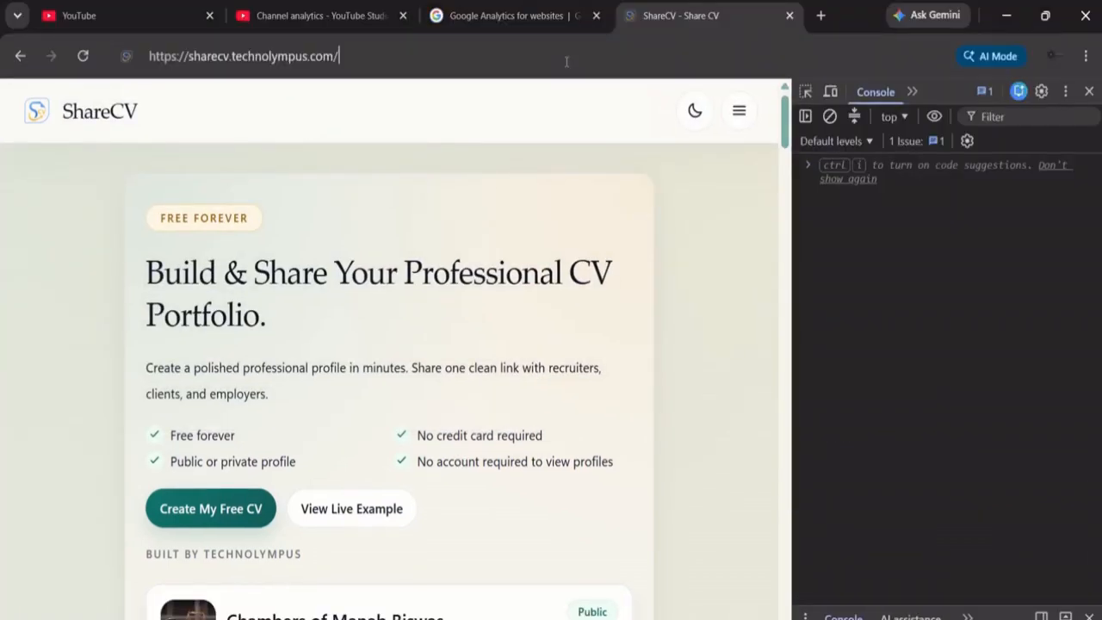
key(Return)
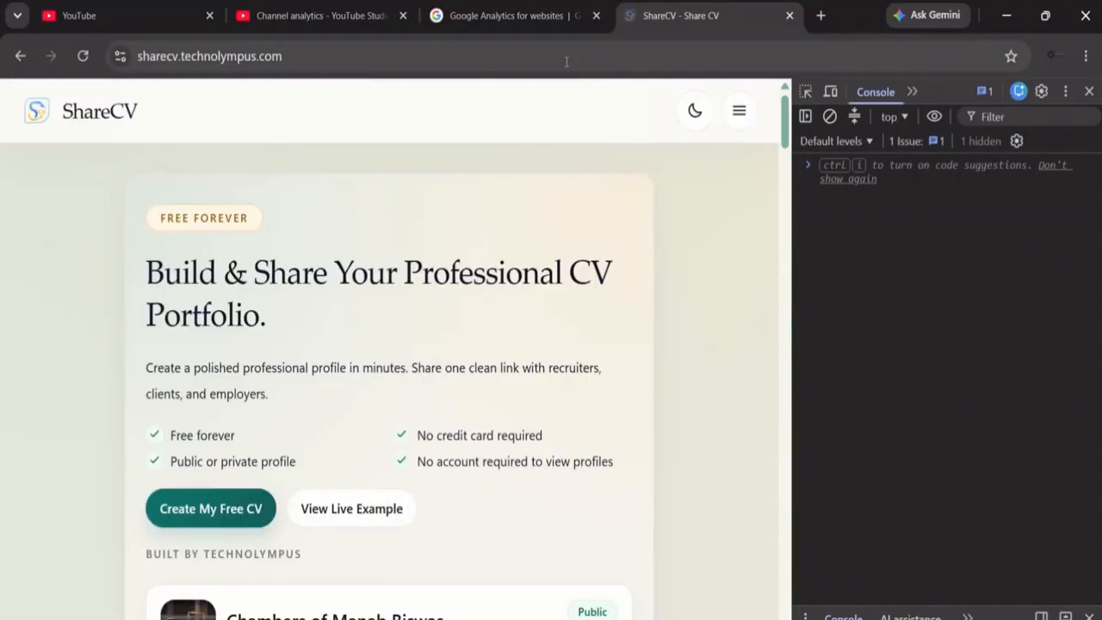
Inspect the ShareCV page's head element in the developer tools and expand the script below the Google tag loader
click(908, 89)
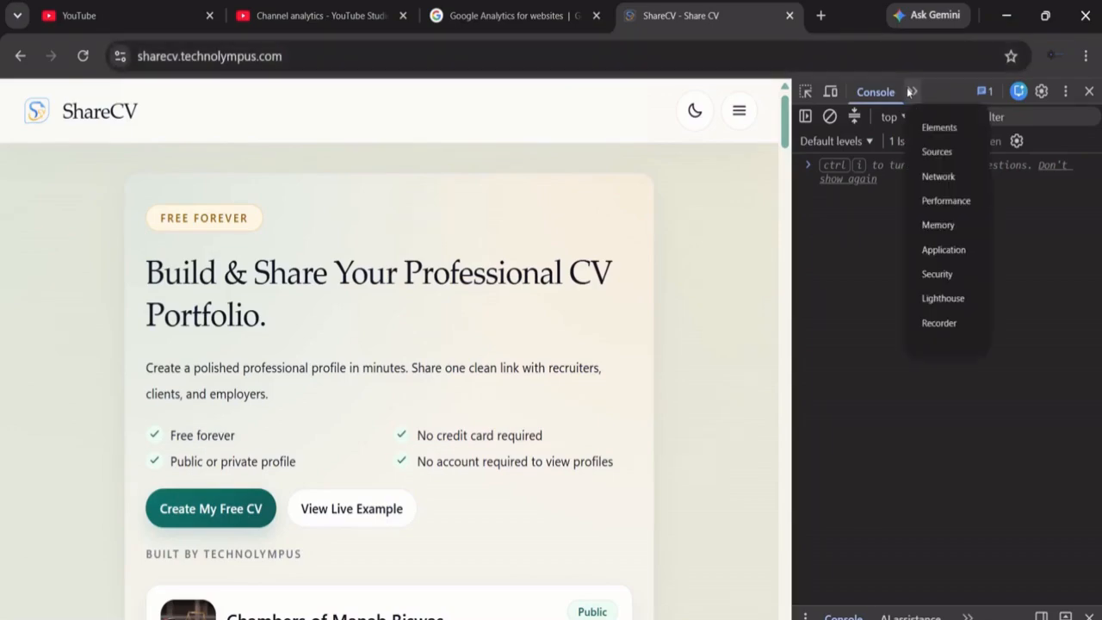
click(927, 129)
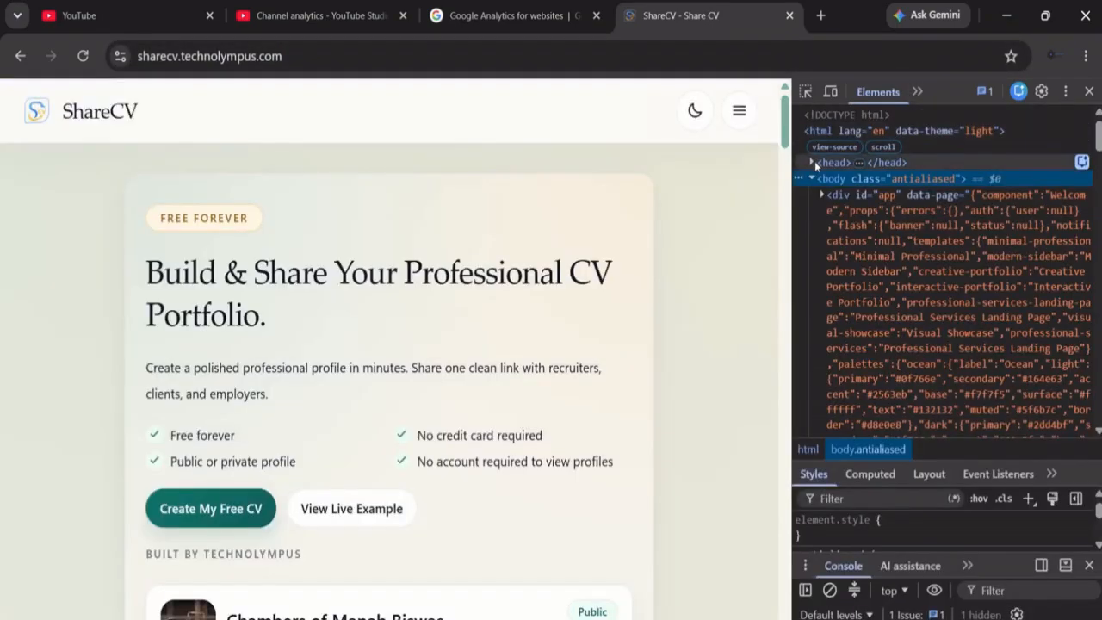
click(811, 162)
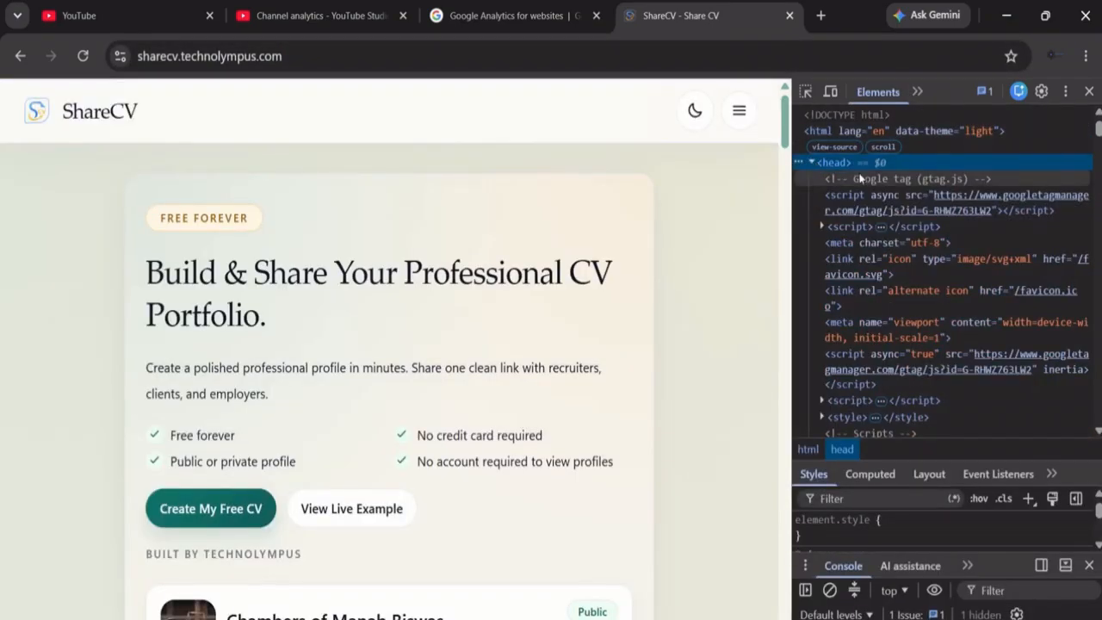
click(829, 229)
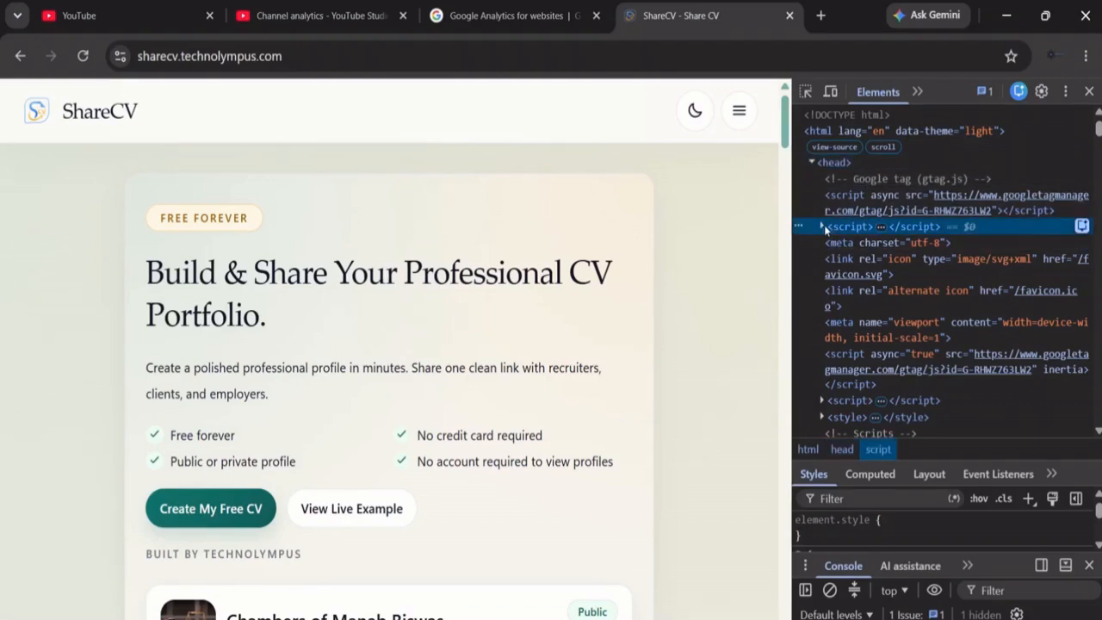
click(822, 226)
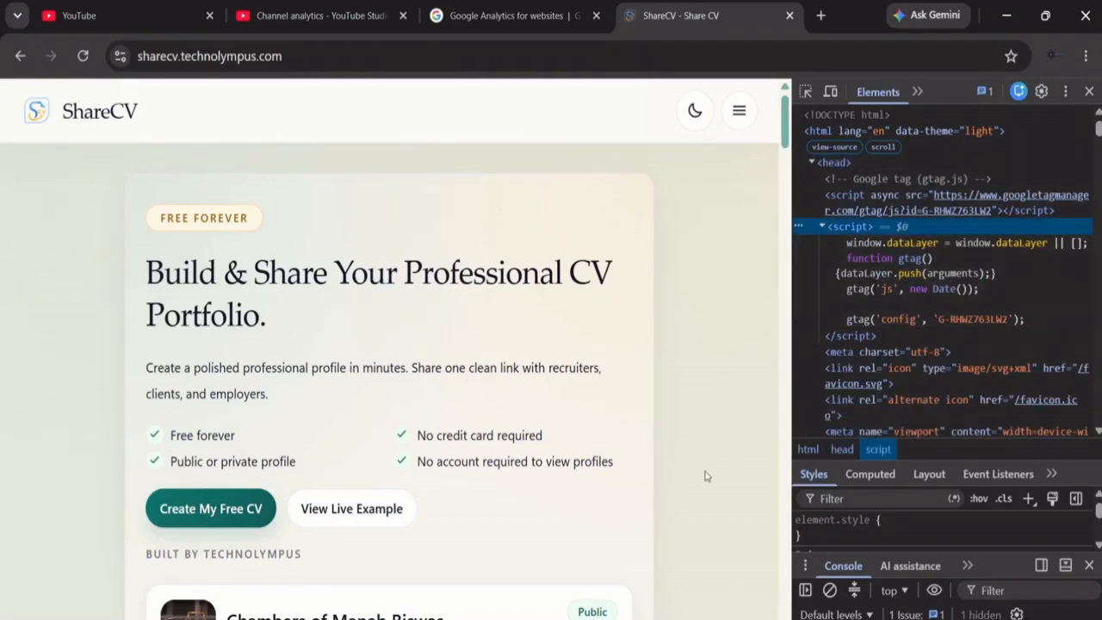
Switch back to the Google tag setup in Analytics, retest the tag installation and review the test result
click(587, 618)
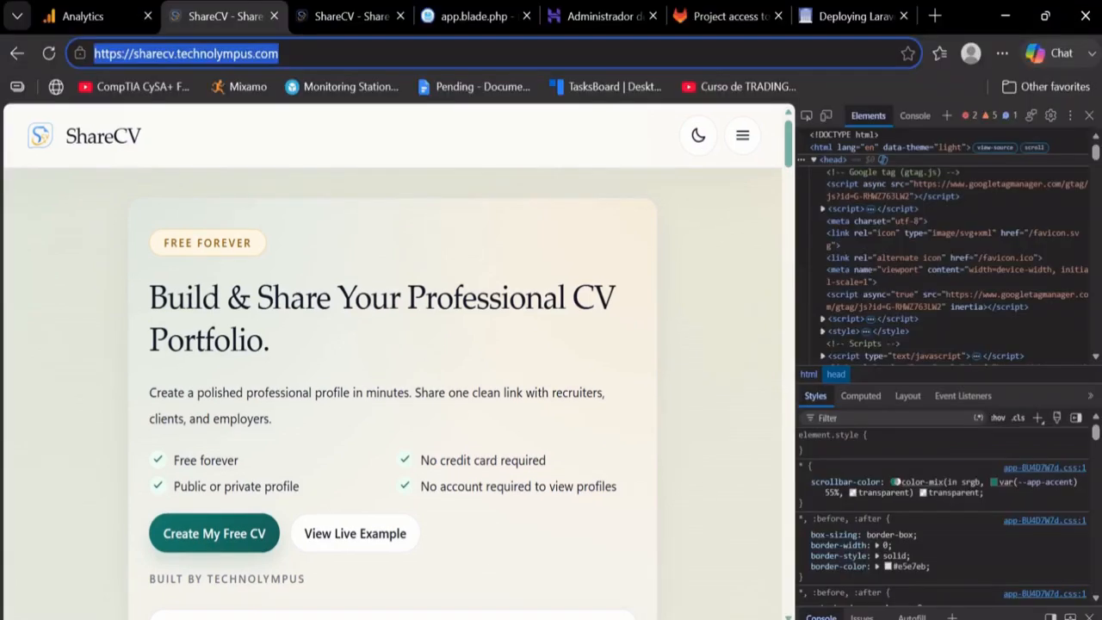
click(131, 9)
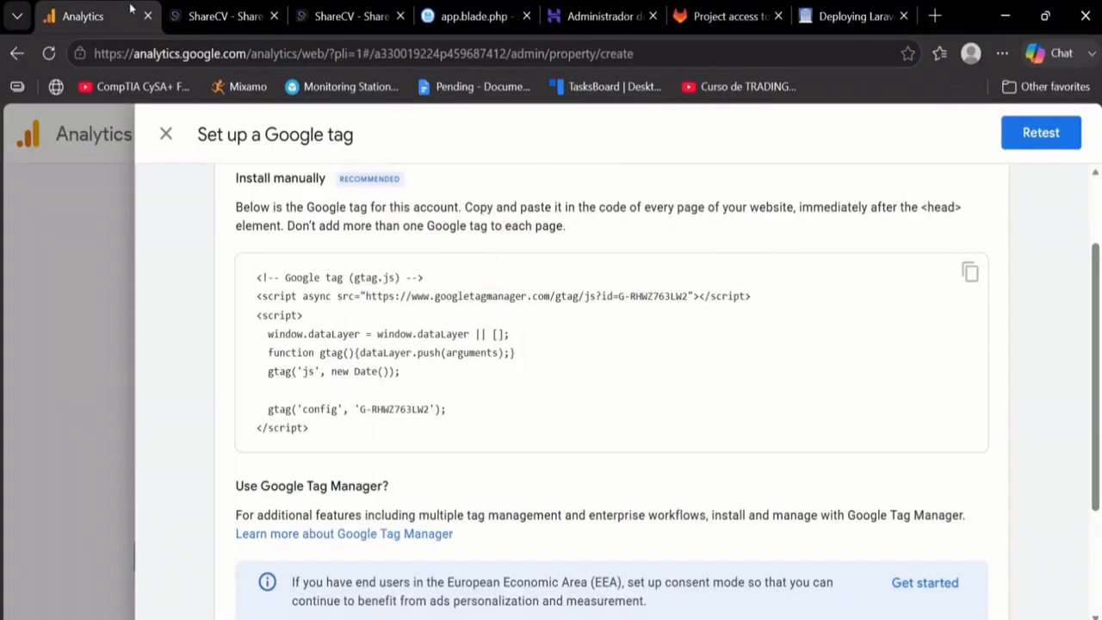
click(1018, 147)
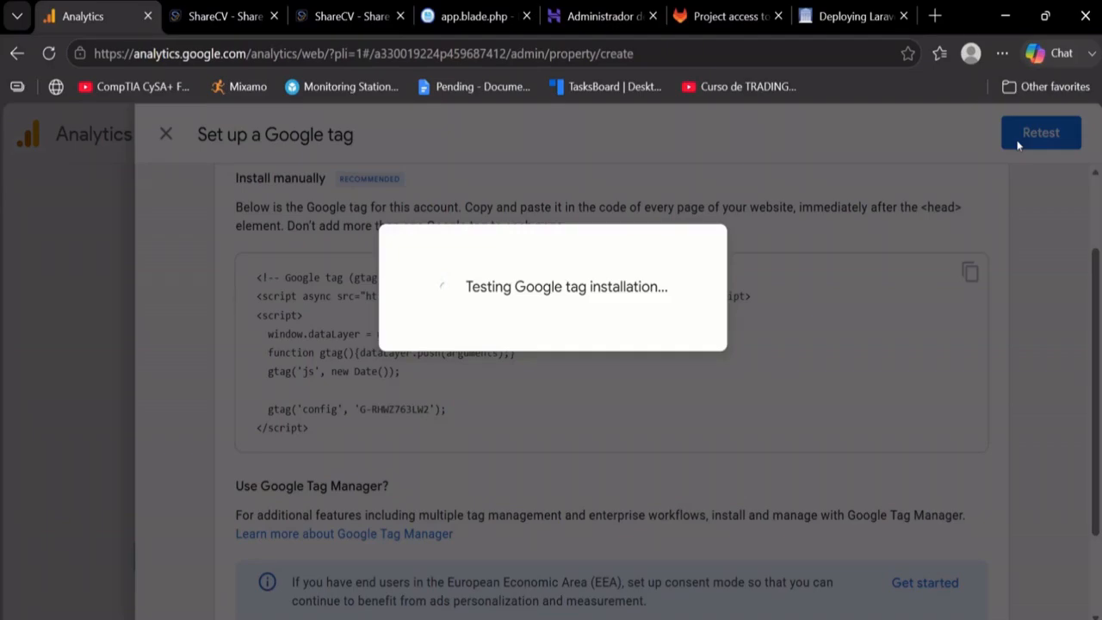
scroll(1016, 304, down, 2)
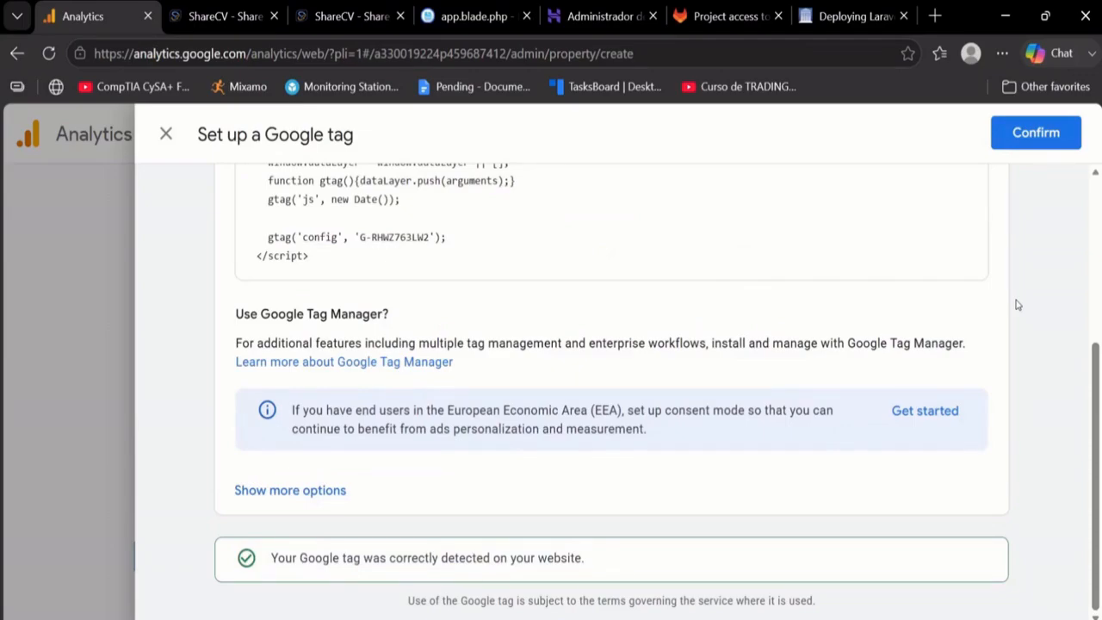
scroll(883, 528, up, 3)
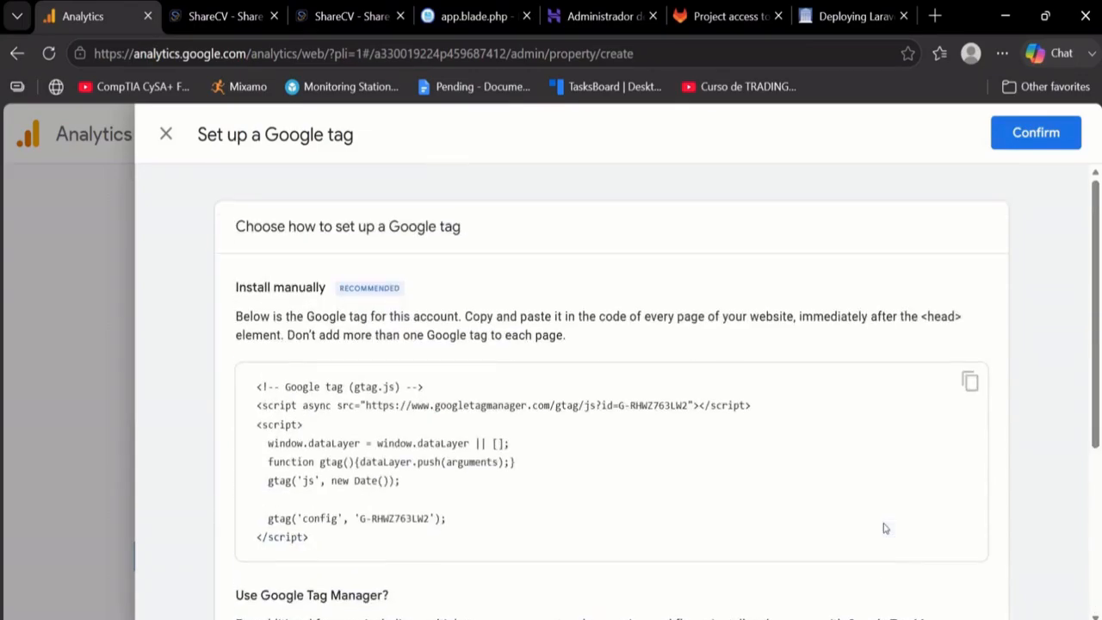
scroll(1039, 284, down, 3)
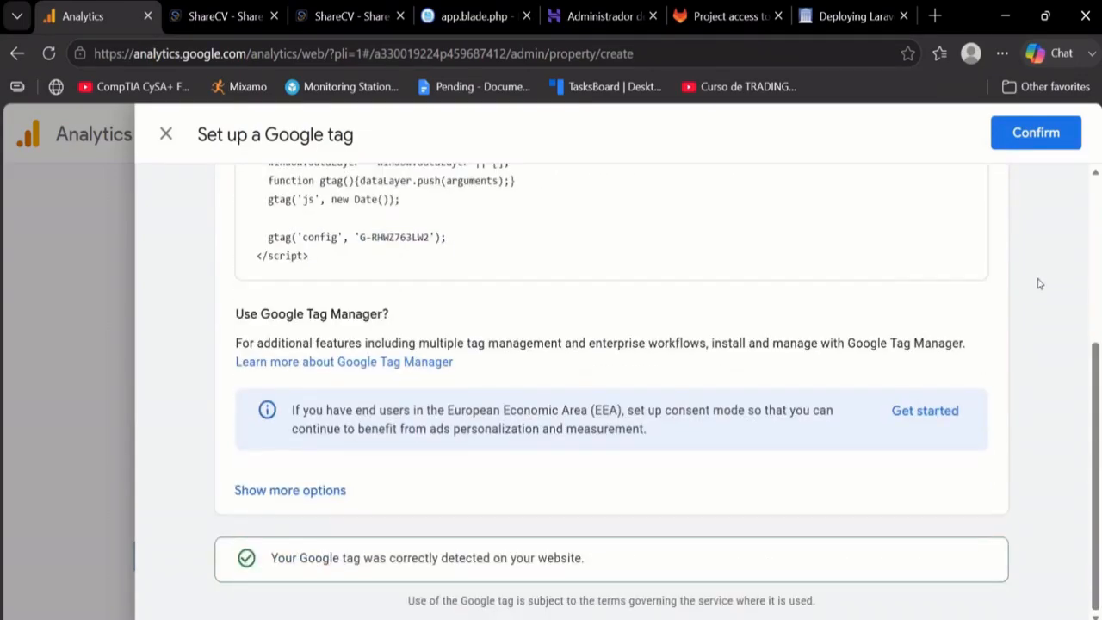
scroll(1039, 284, up, 3)
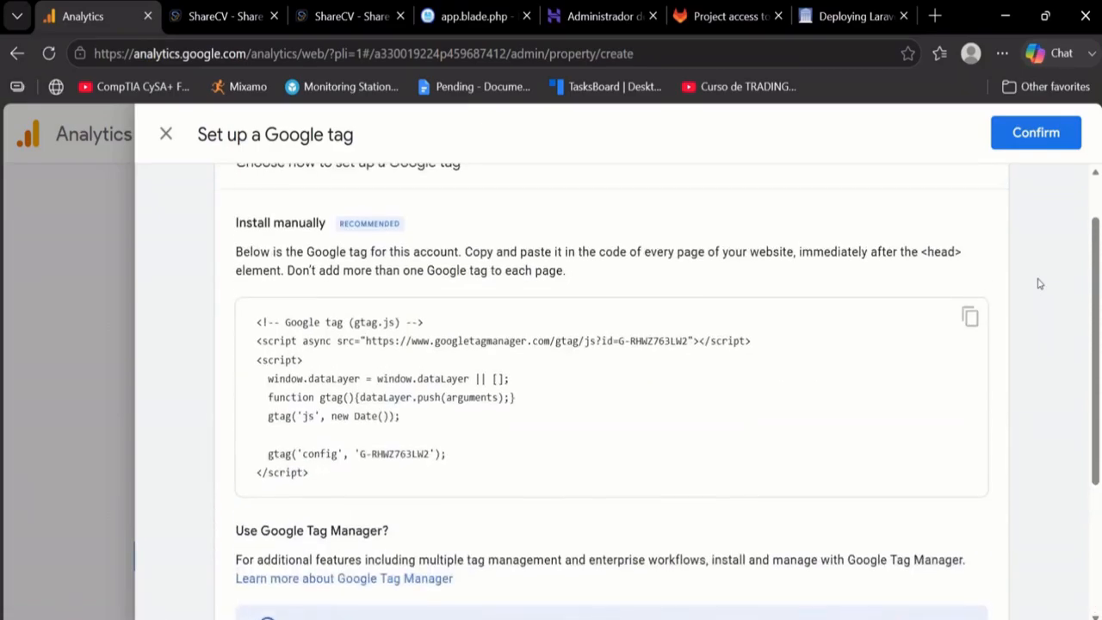
Confirm the Google tag setup and review the ShareCv web stream's details, events and tag settings
click(1035, 134)
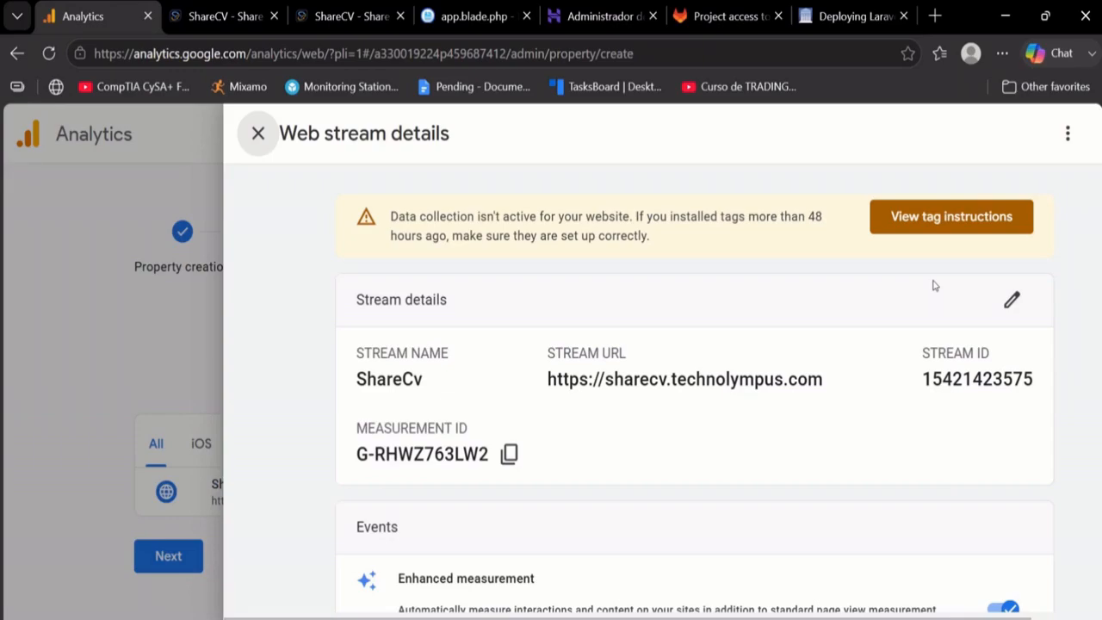
scroll(934, 285, down, 5)
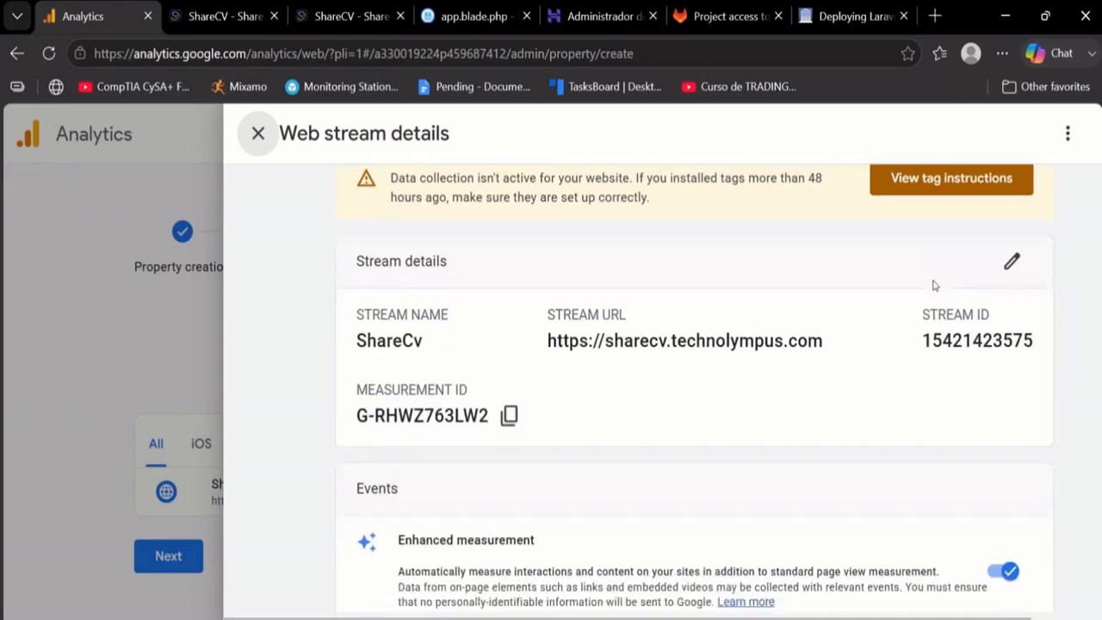
scroll(934, 285, down, 2)
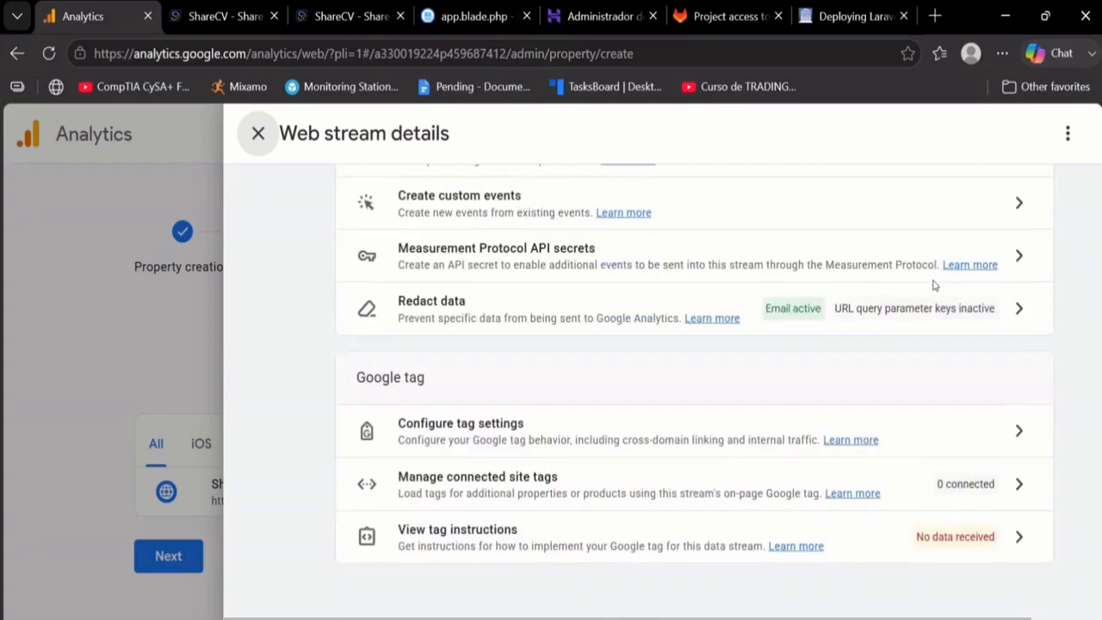
scroll(933, 285, up, 6)
scroll(934, 285, down, 1)
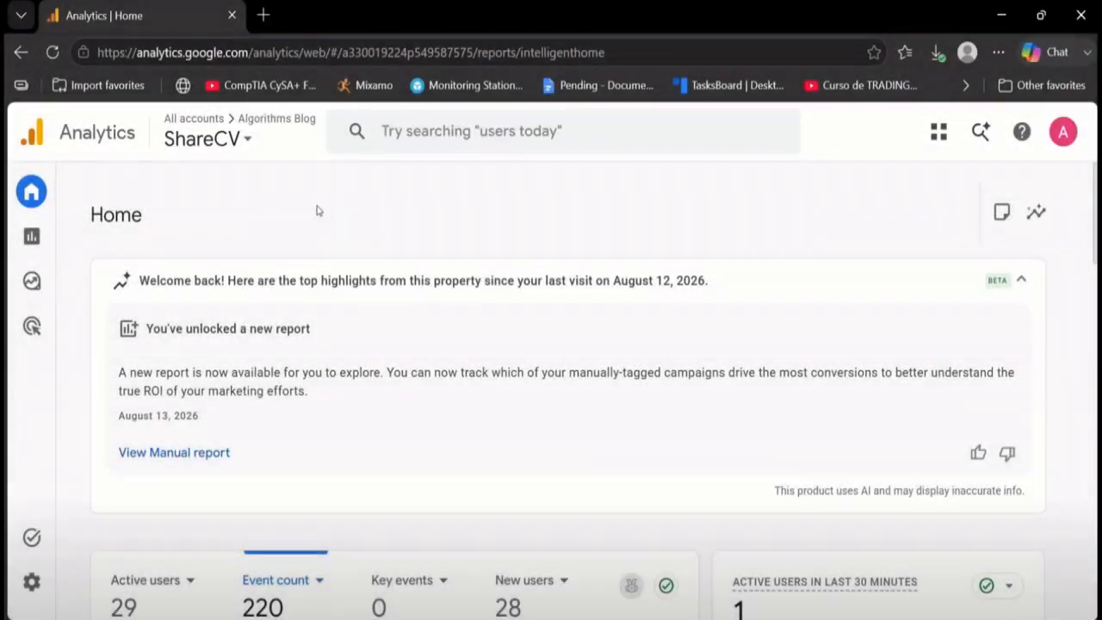
Check the account's property list and chart the active users on the ShareCV property's home page
click(254, 142)
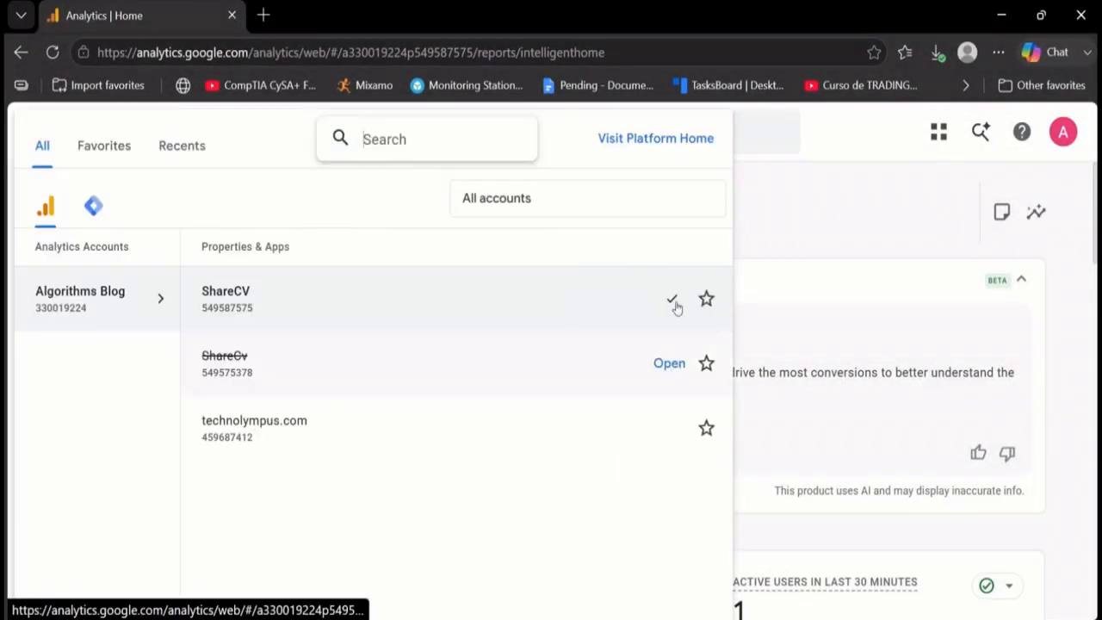
click(834, 250)
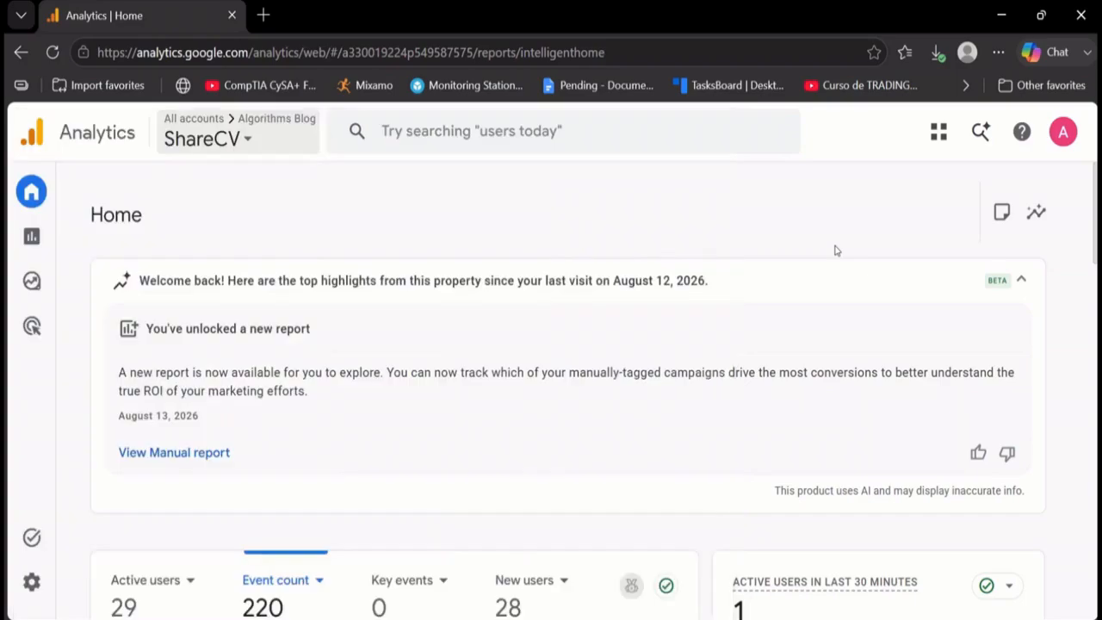
scroll(786, 336, down, 4)
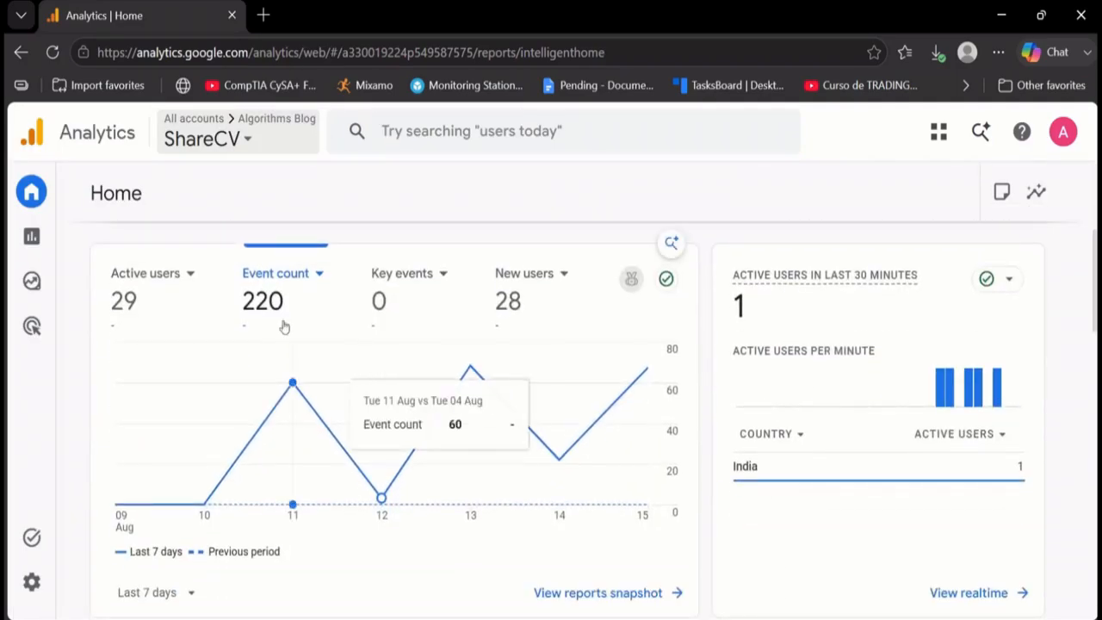
click(186, 298)
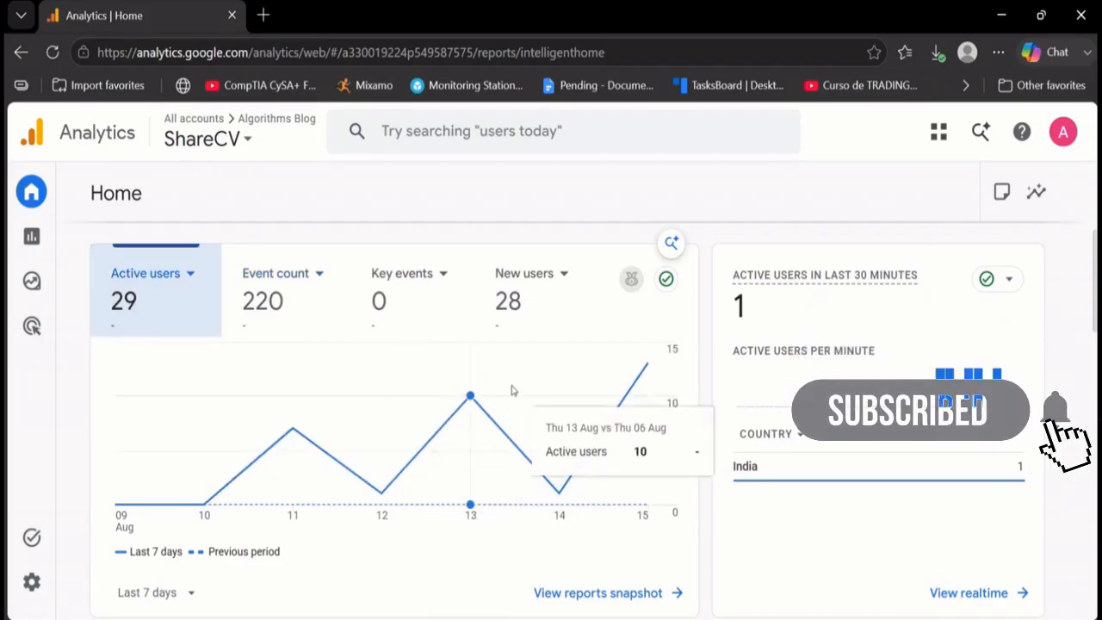
Set the home overview chart's date range to Last 30 days and chart the new users
click(172, 593)
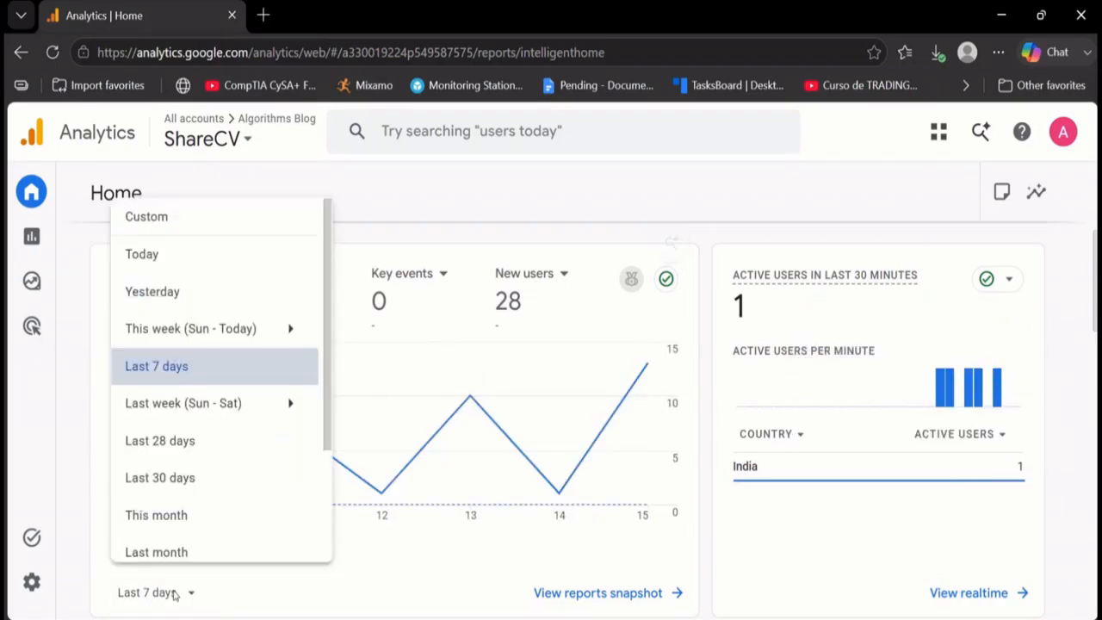
click(182, 478)
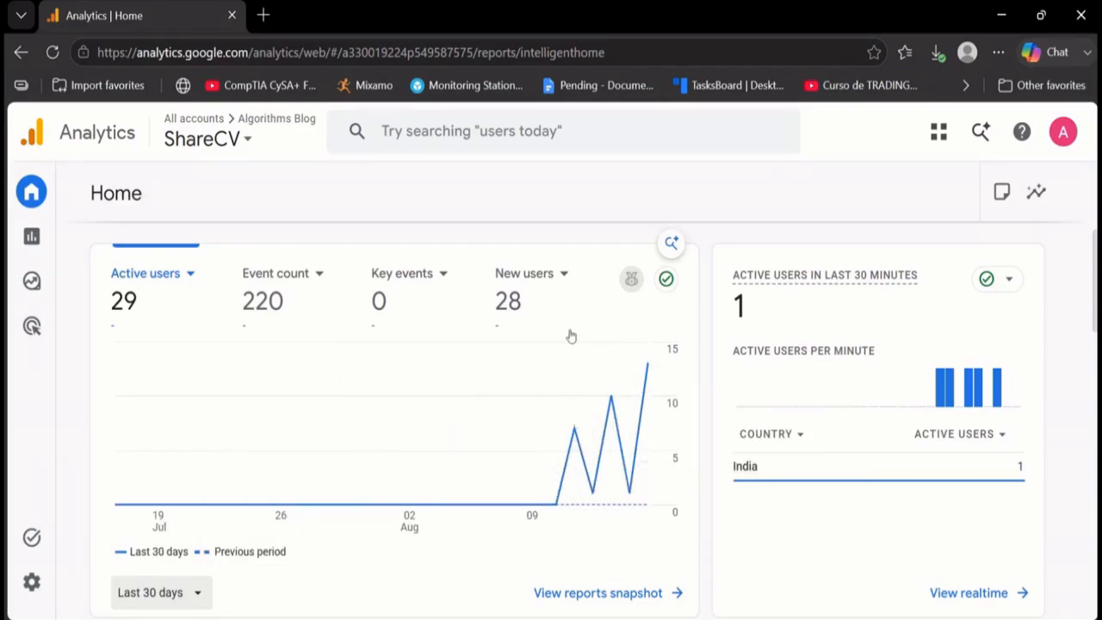
click(547, 316)
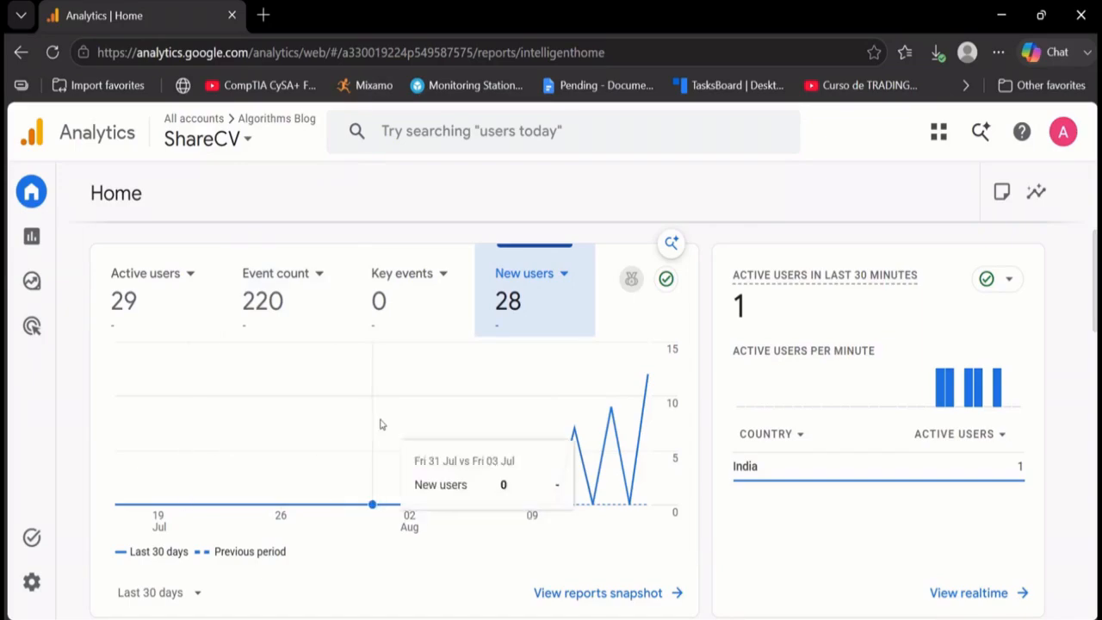
Examine the home page's realtime users card, the active users by country map and the views by page title
scroll(381, 421, down, 3)
scroll(382, 423, up, 1)
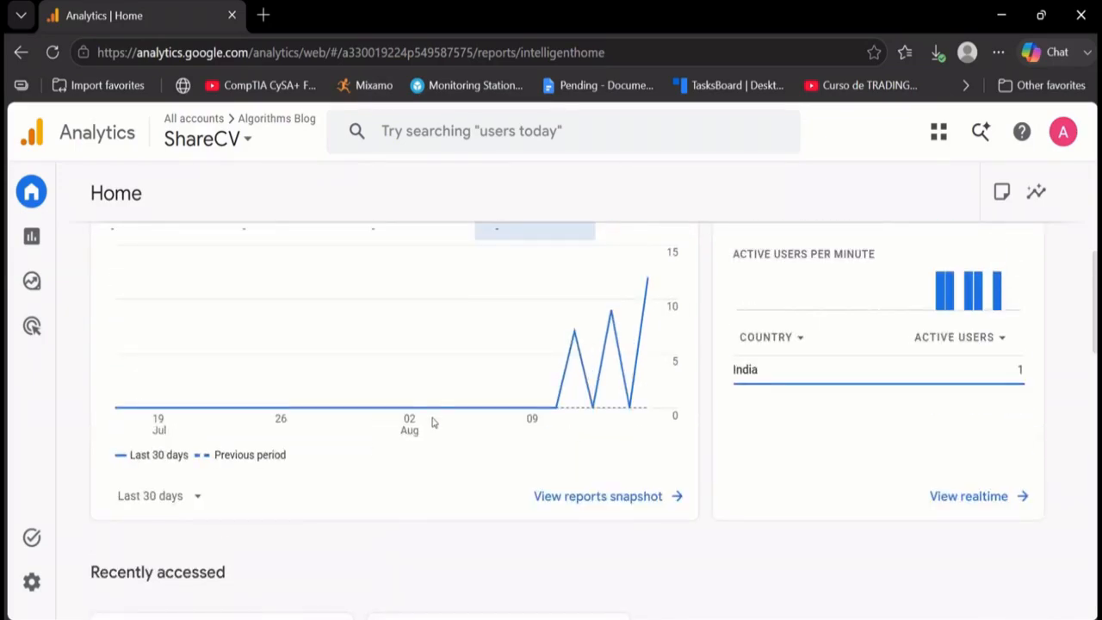
scroll(649, 519, up, 1)
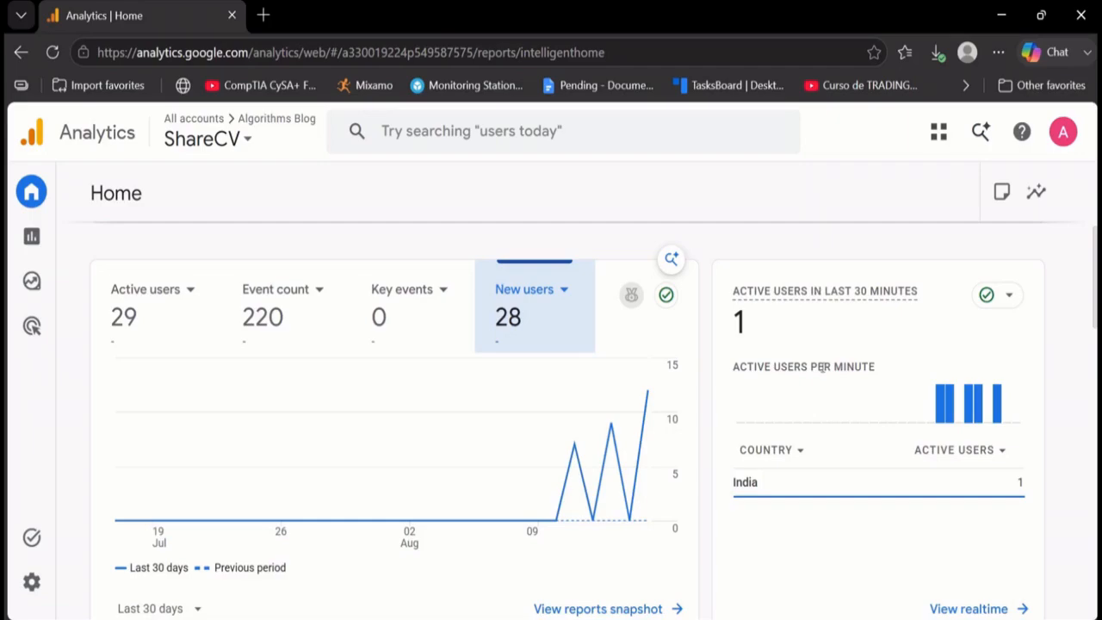
scroll(763, 341, down, 1)
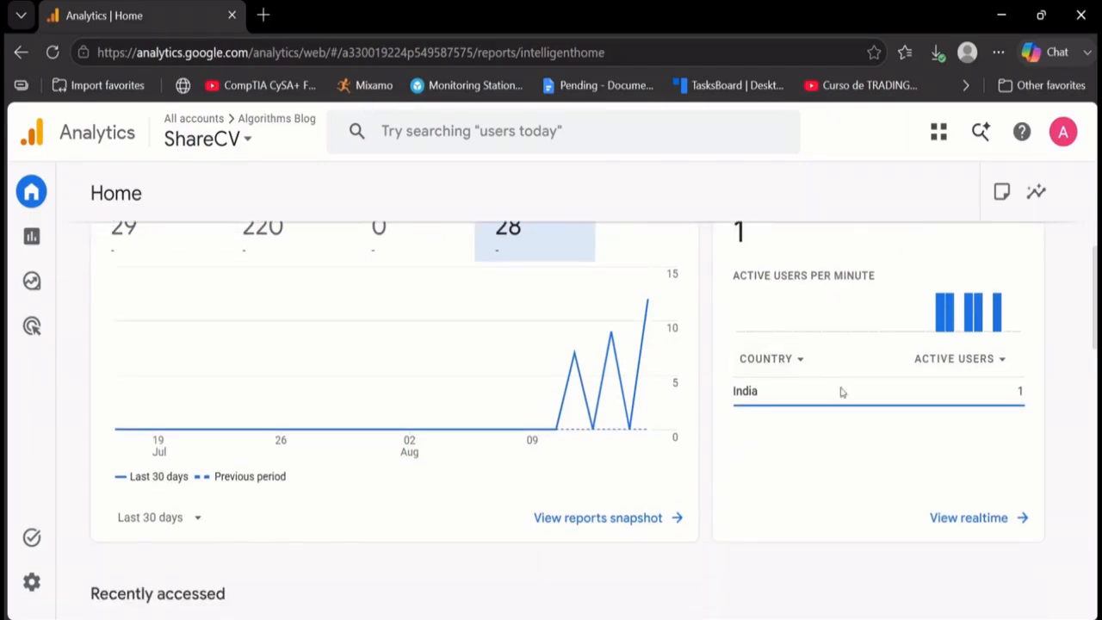
scroll(915, 501, down, 4)
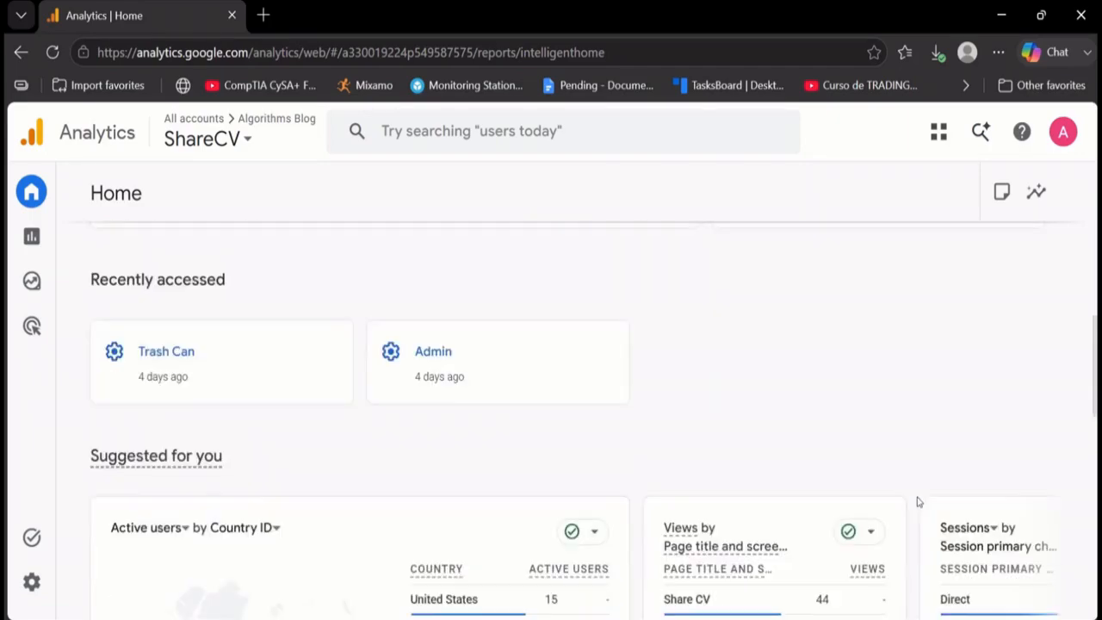
scroll(705, 452, down, 2)
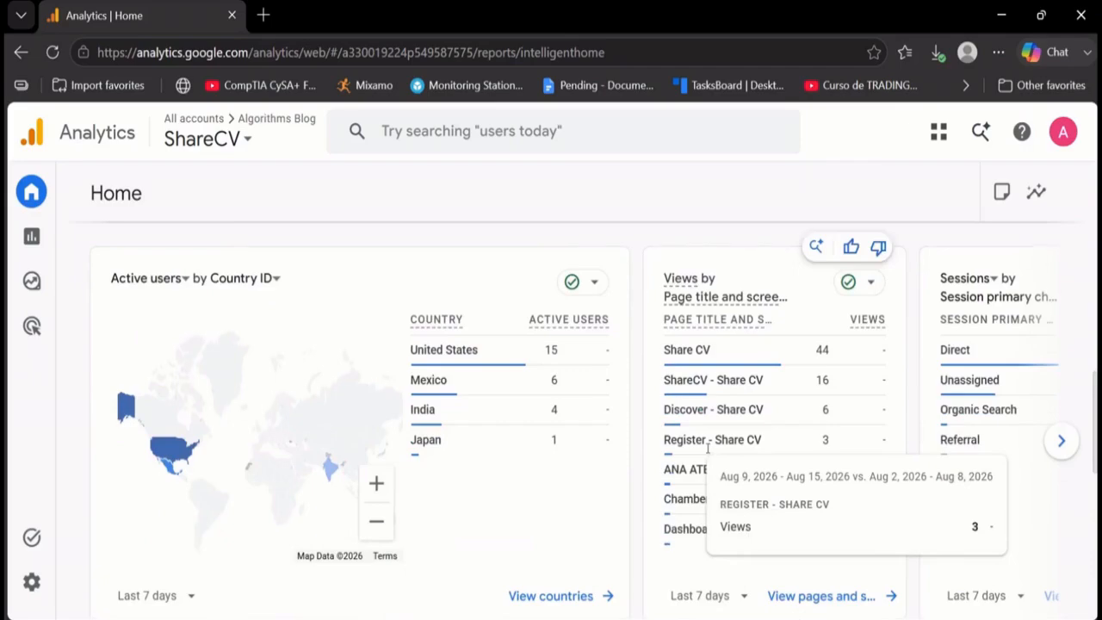
scroll(435, 362, down, 1)
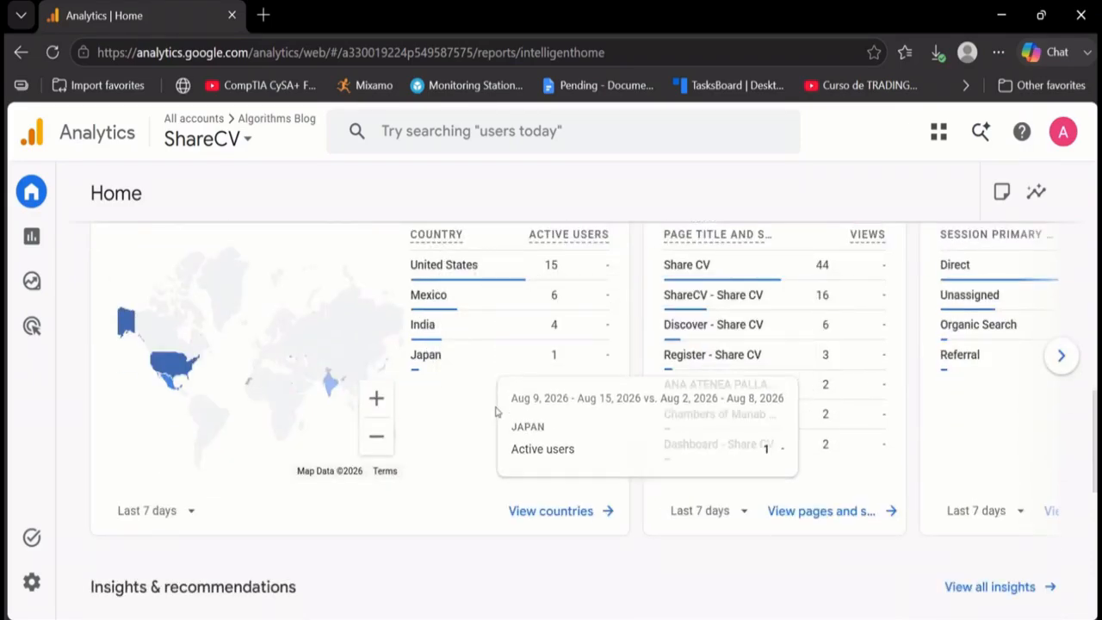
mouse_move(329, 385)
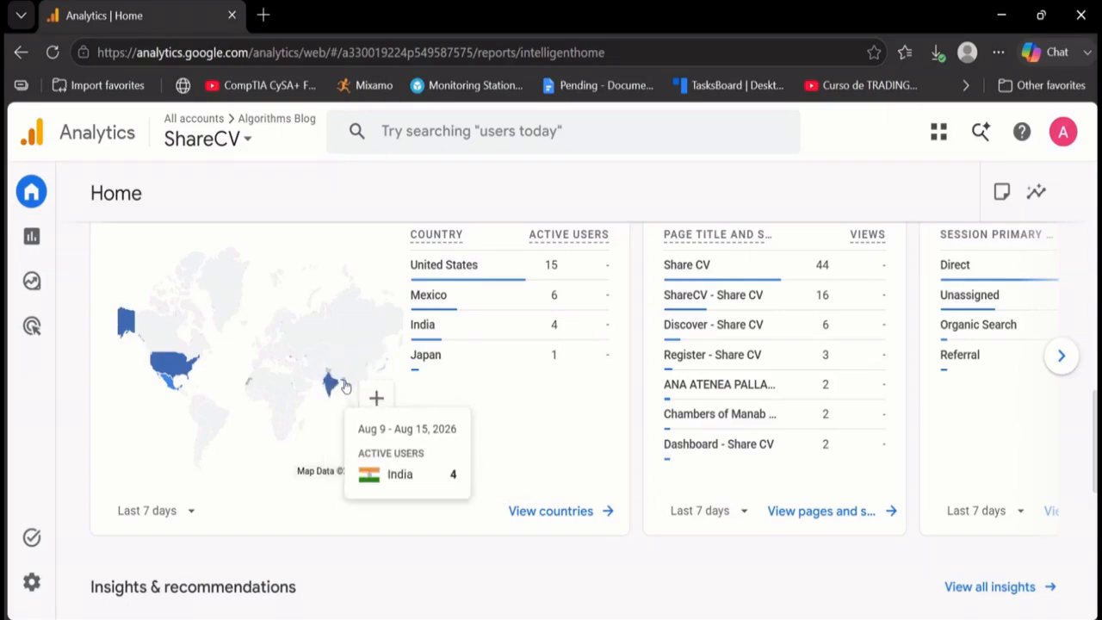
scroll(698, 406, up, 1)
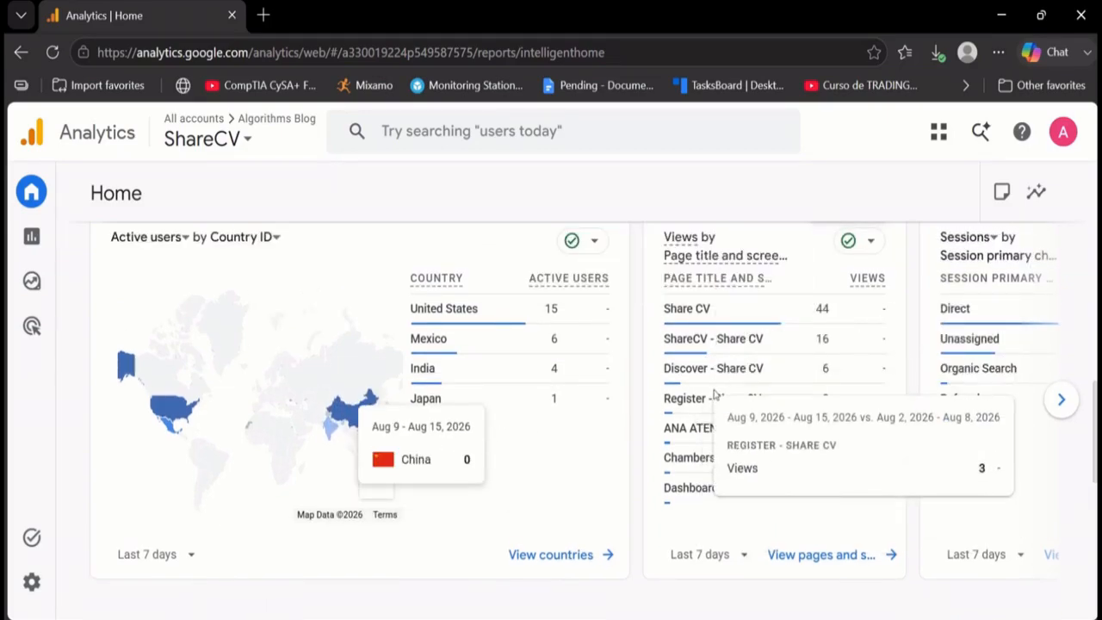
Review the home page's remaining page title views, the sessions by primary channel card and the Insights & recommendations section
scroll(713, 394, down, 1)
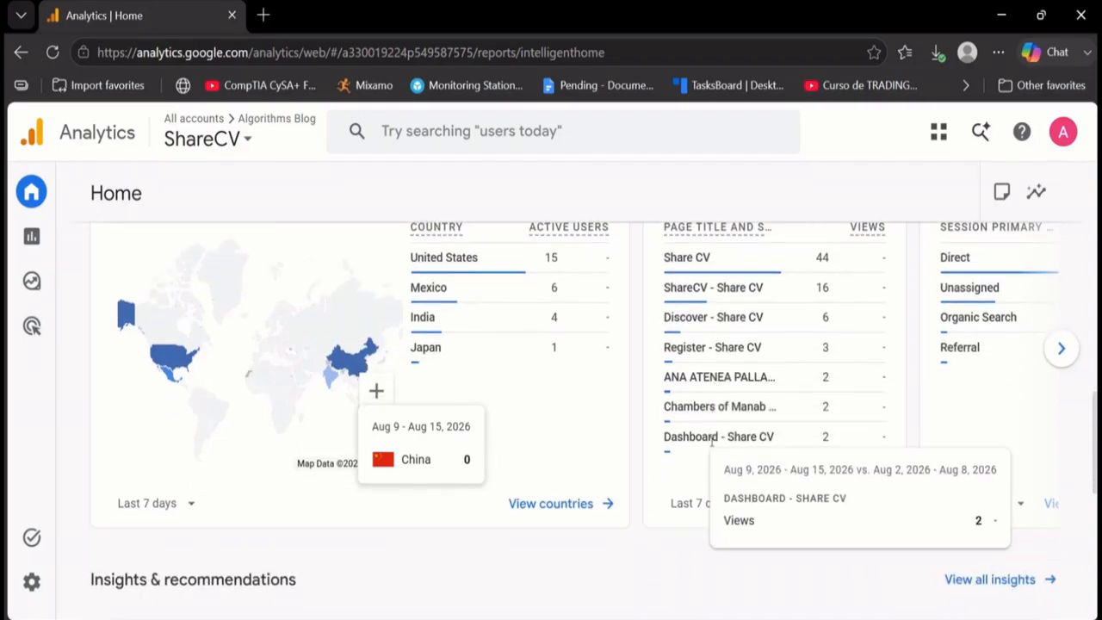
scroll(711, 431, down, 1)
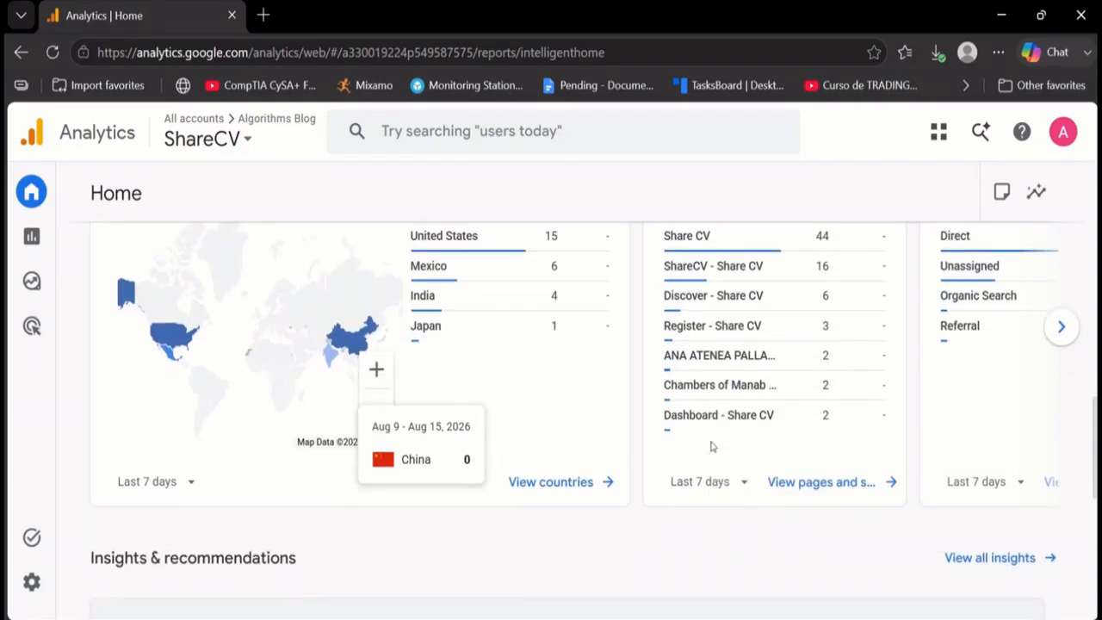
scroll(711, 446, up, 2)
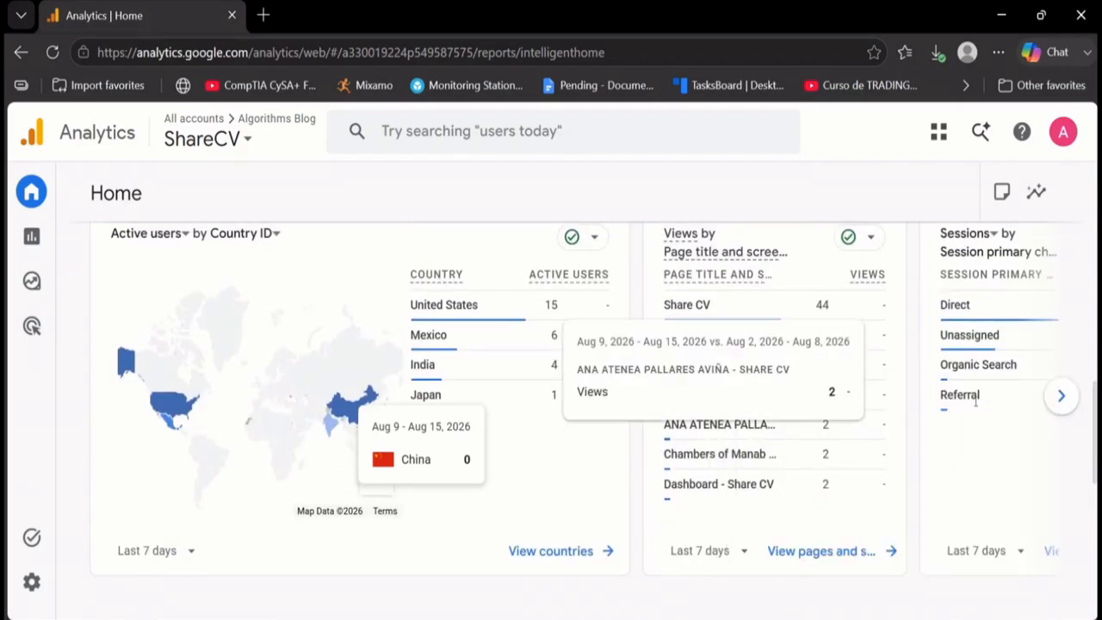
scroll(975, 400, up, 3)
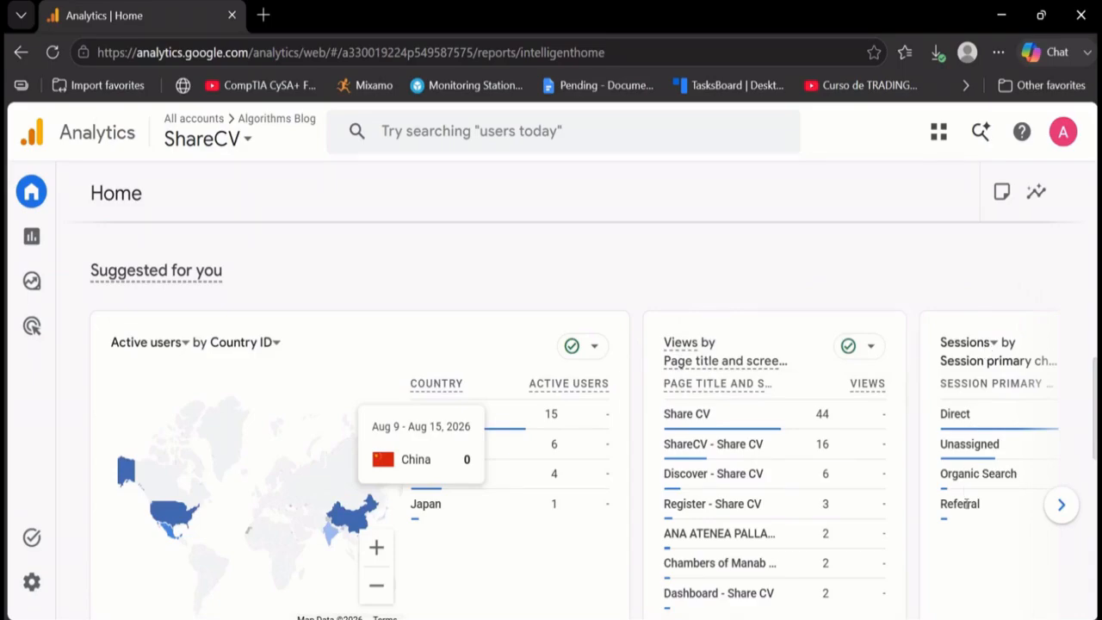
scroll(965, 506, down, 6)
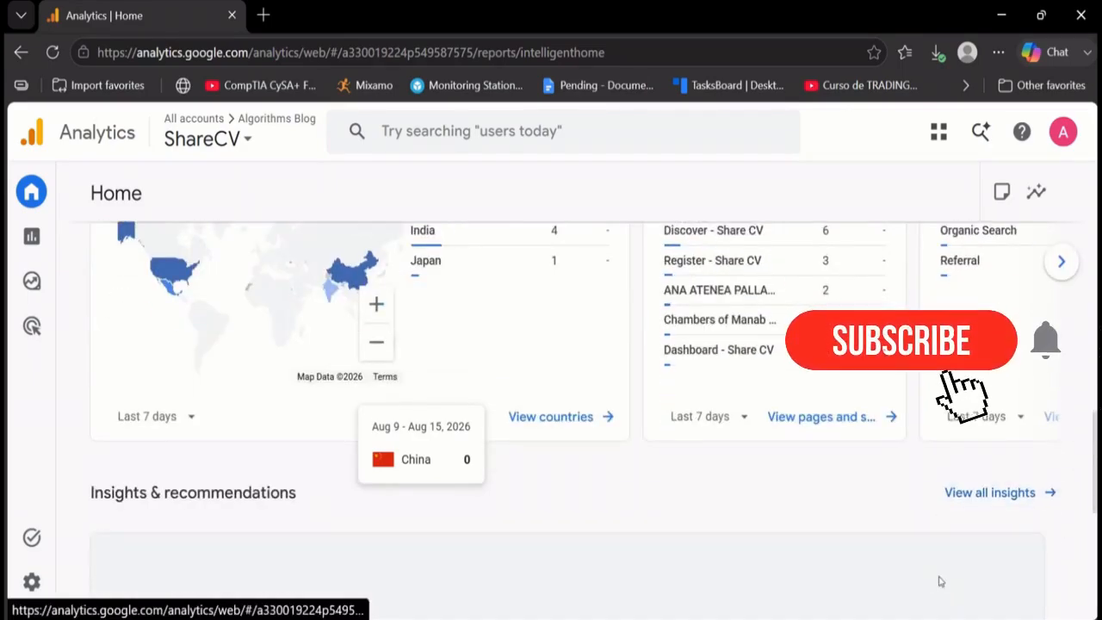
scroll(939, 581, down, 2)
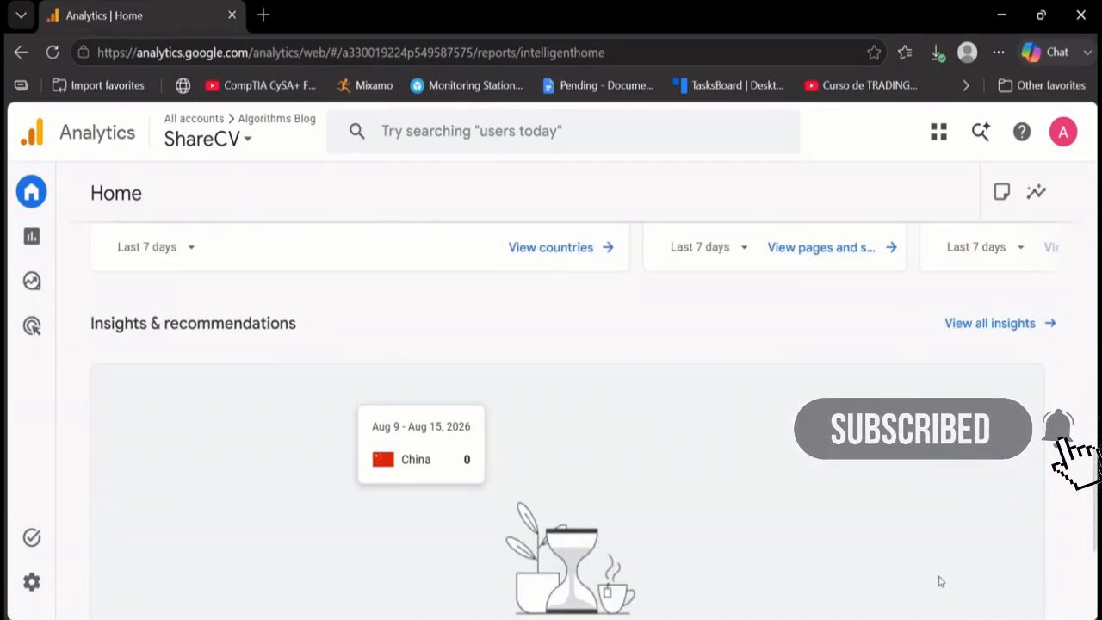